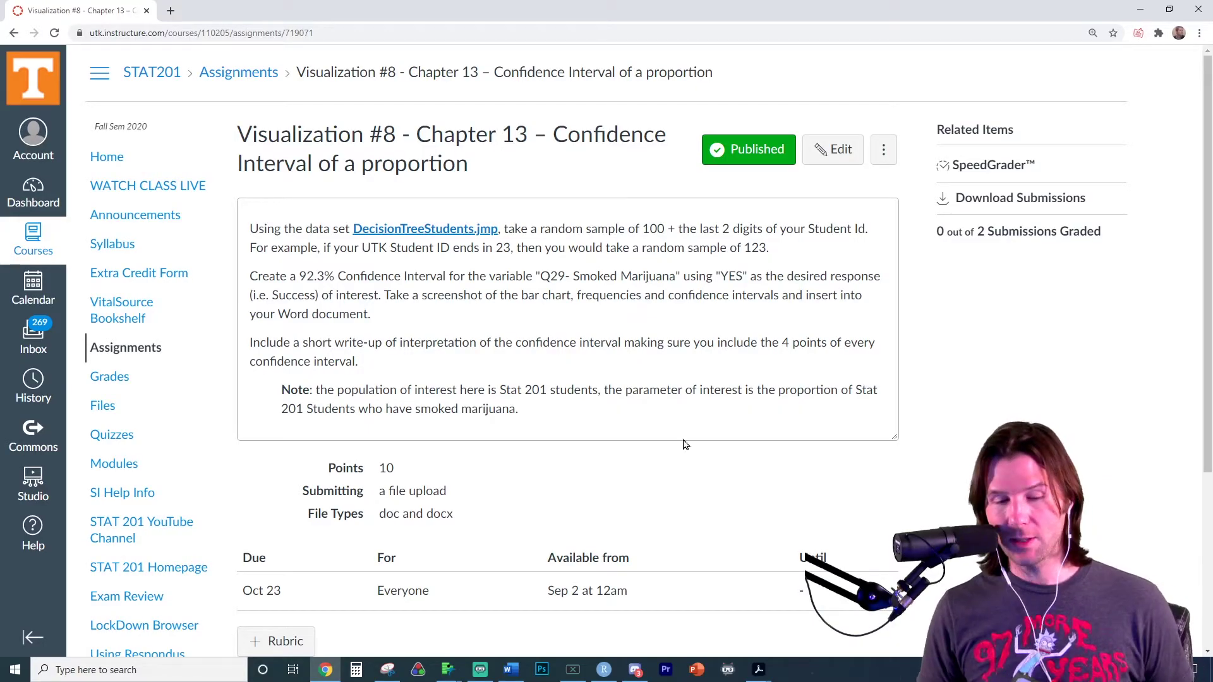
Zoom the Canvas Chapter 13 confidence-interval assignment page to 150%.
key("ctrl+plus")
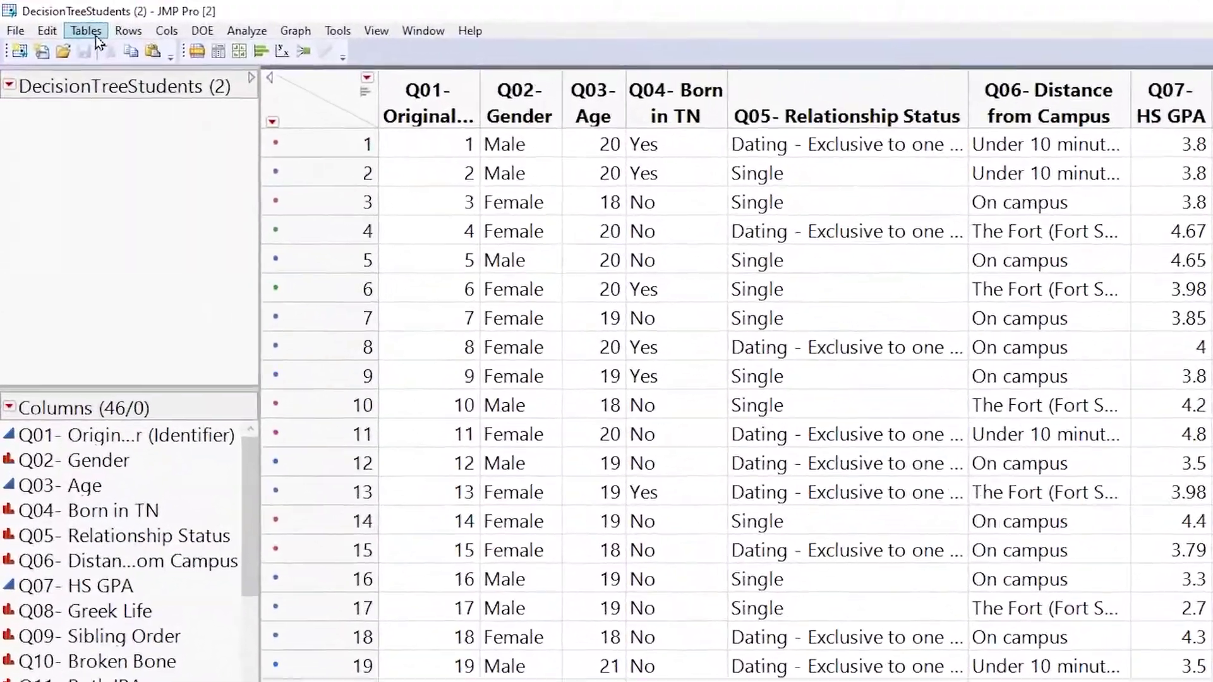
Create a 162-row random-sample subset of DecisionTreeStudents and maximize the new table window.
left_click(76, 27)
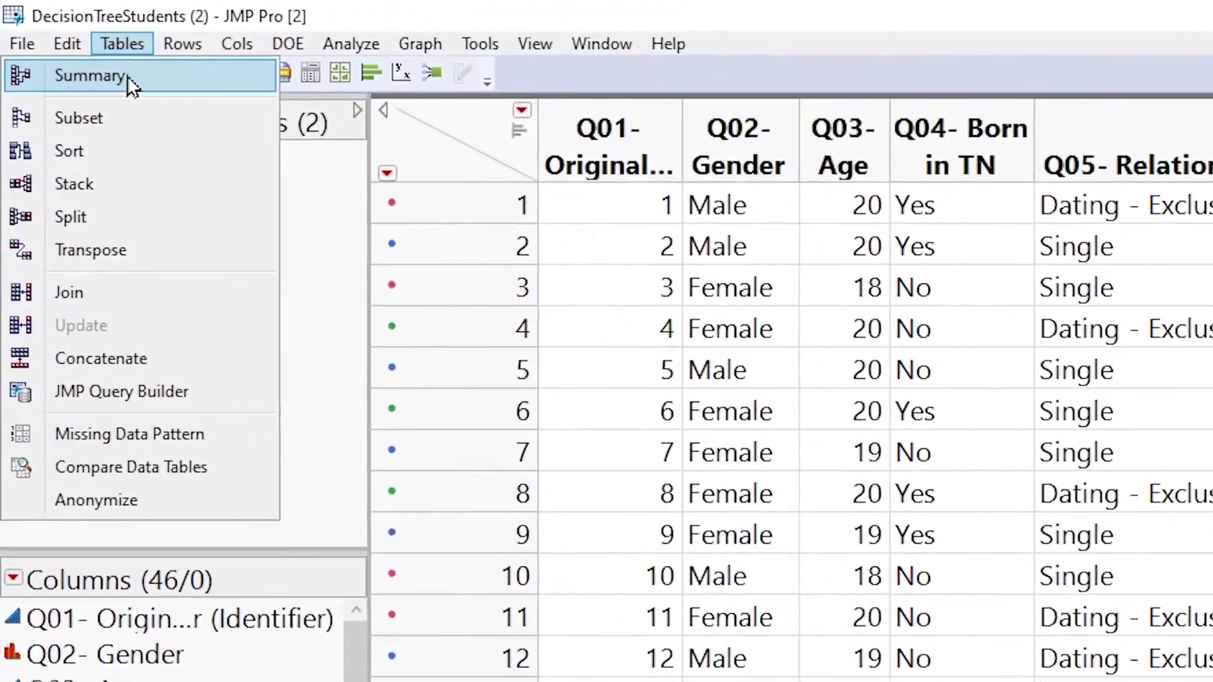
left_click(130, 116)
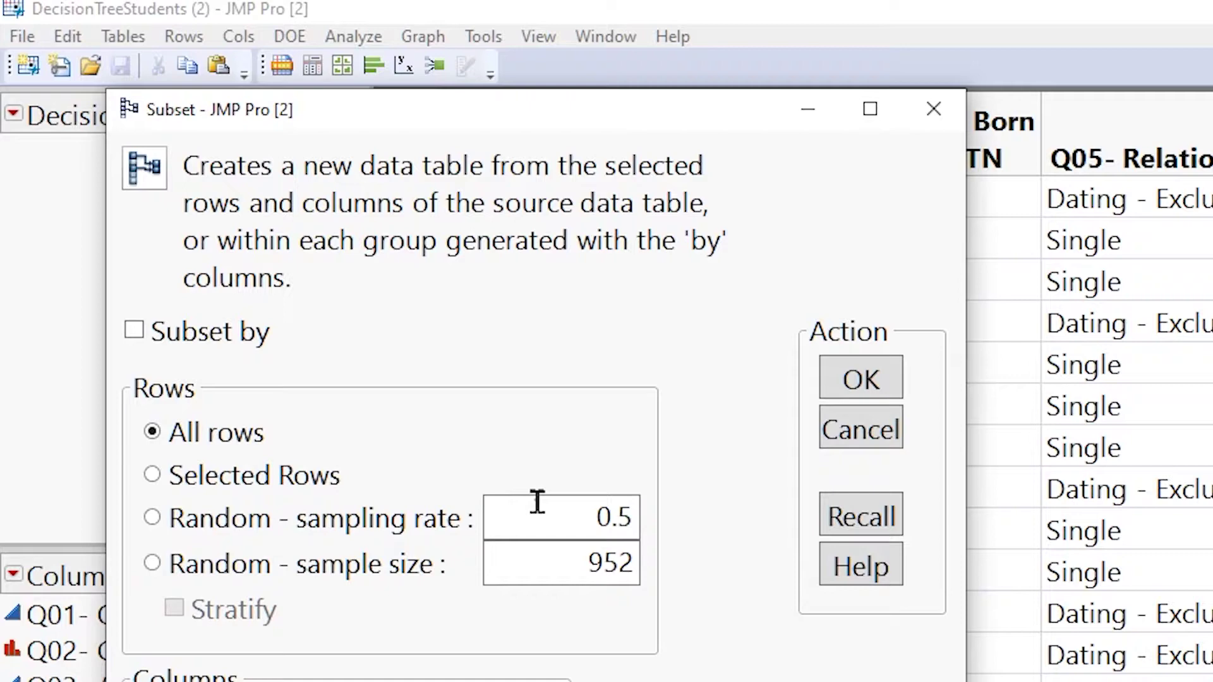
double_click(540, 569)
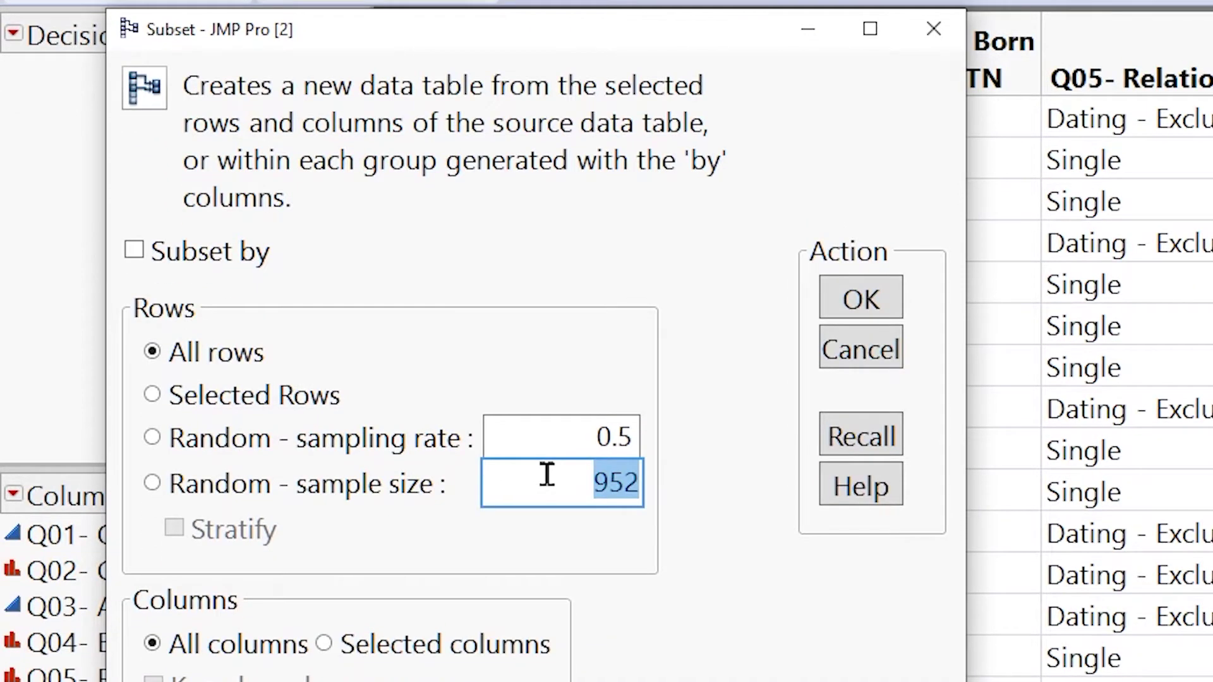
type("1")
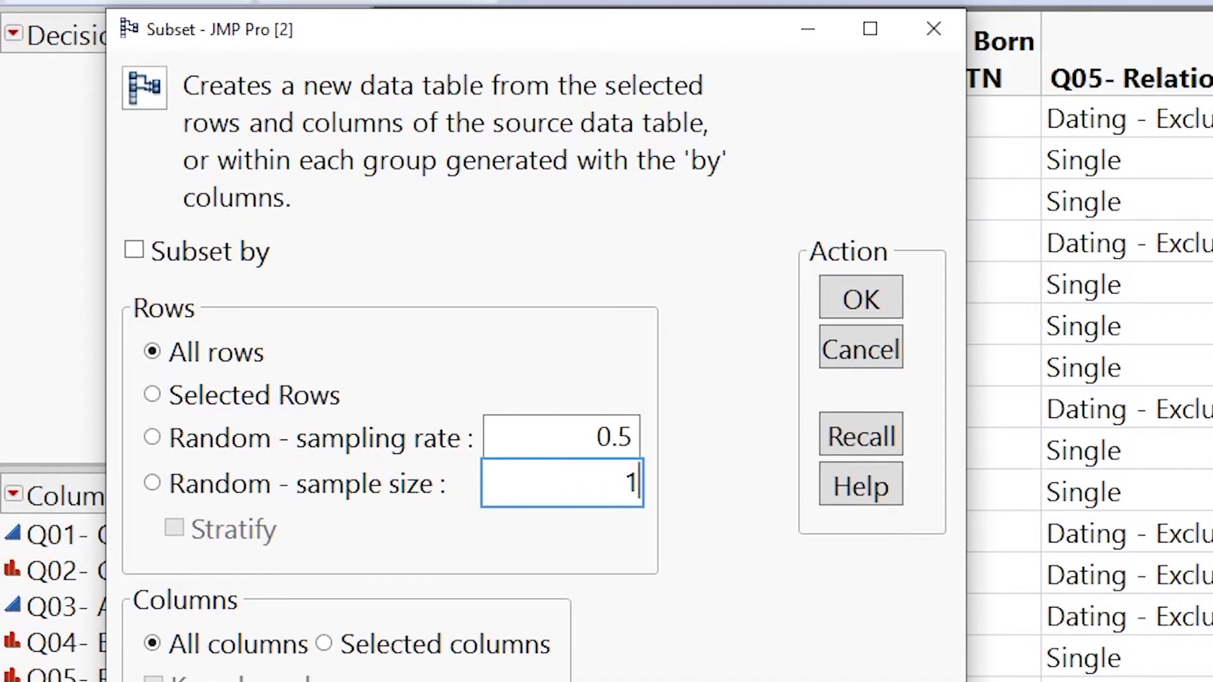
type("62")
key("Tab")
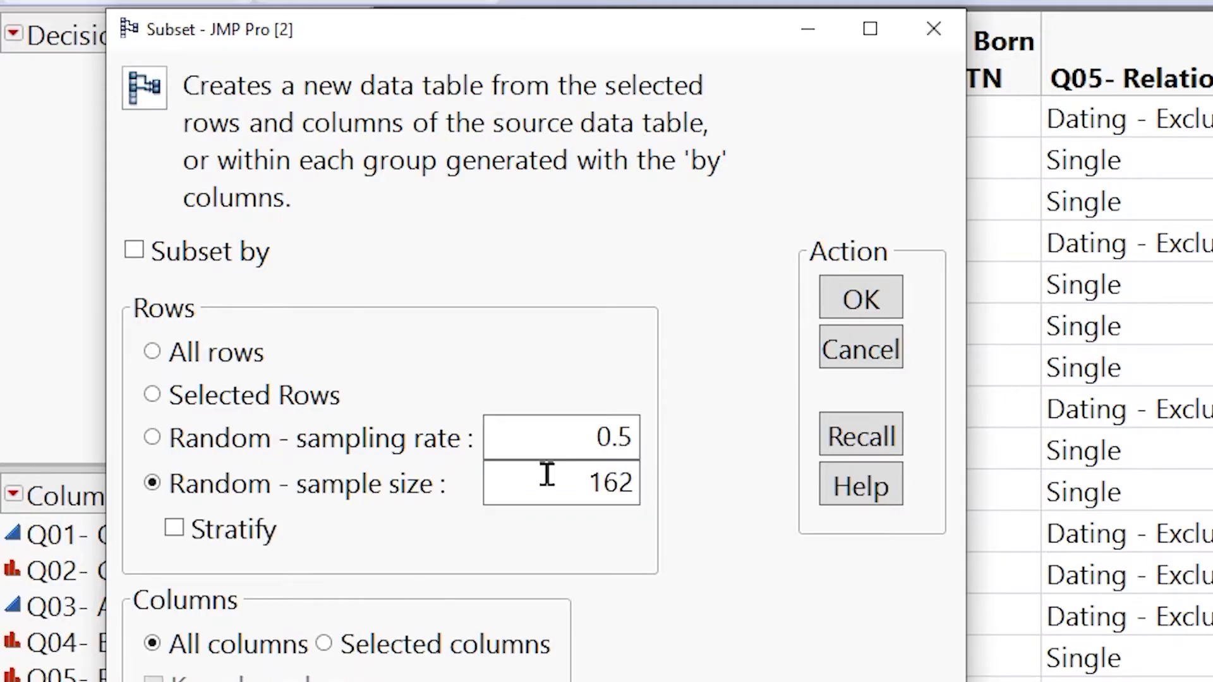
key("Return")
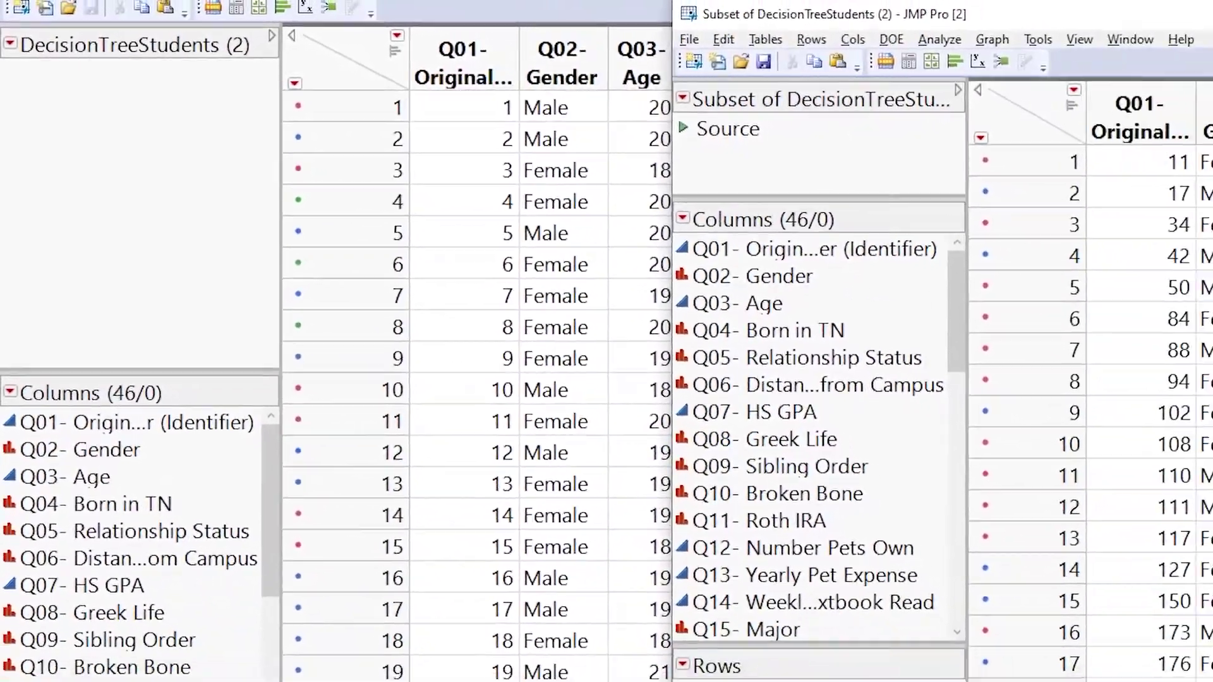
key("super+Up")
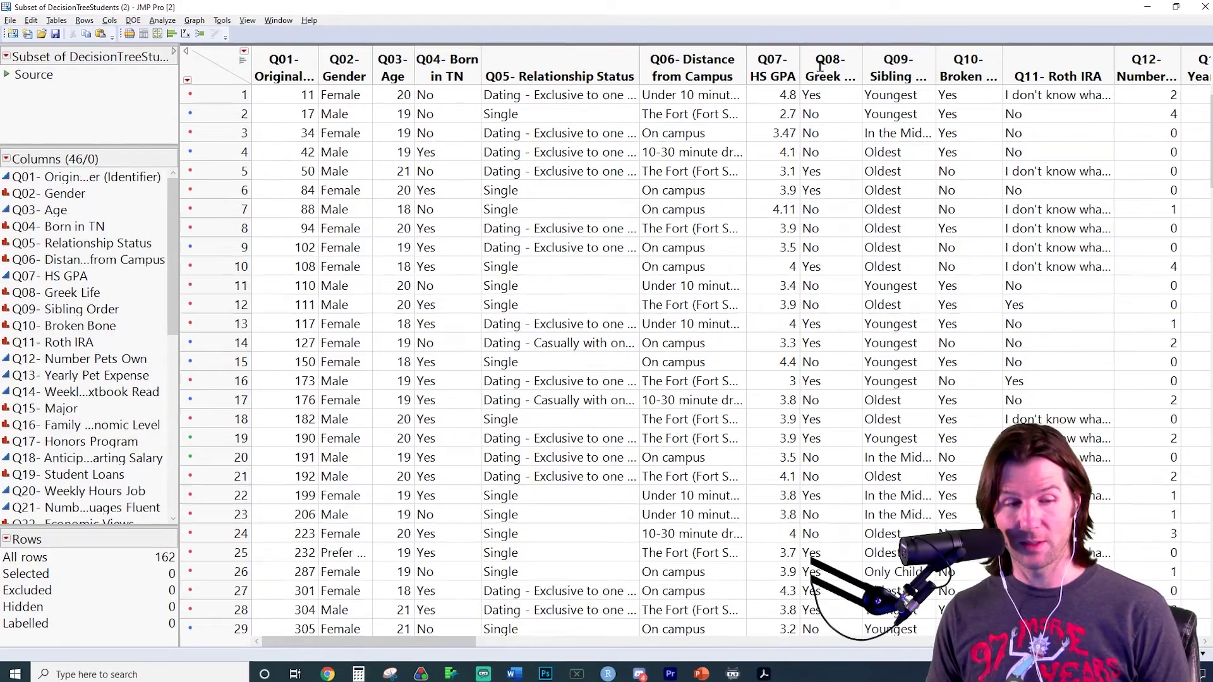
Run a stacked Distribution of Q08- Greek Life showing No 101, Yes 61, total 162.
left_click(816, 65)
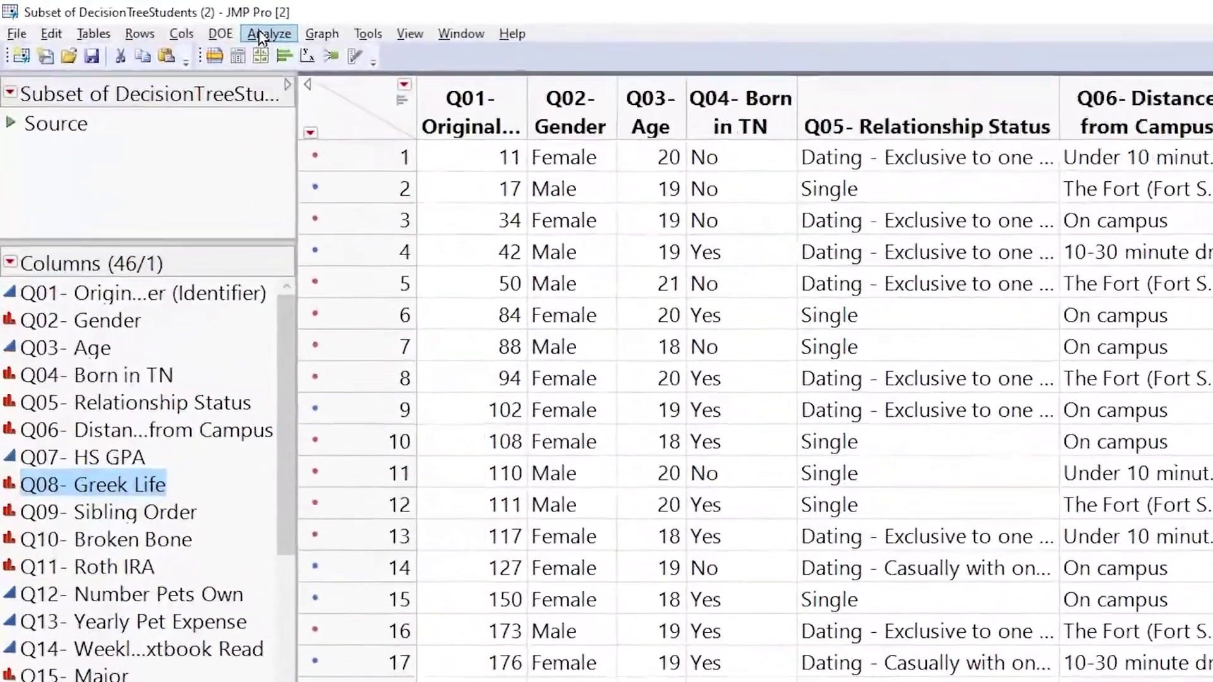
left_click(265, 35)
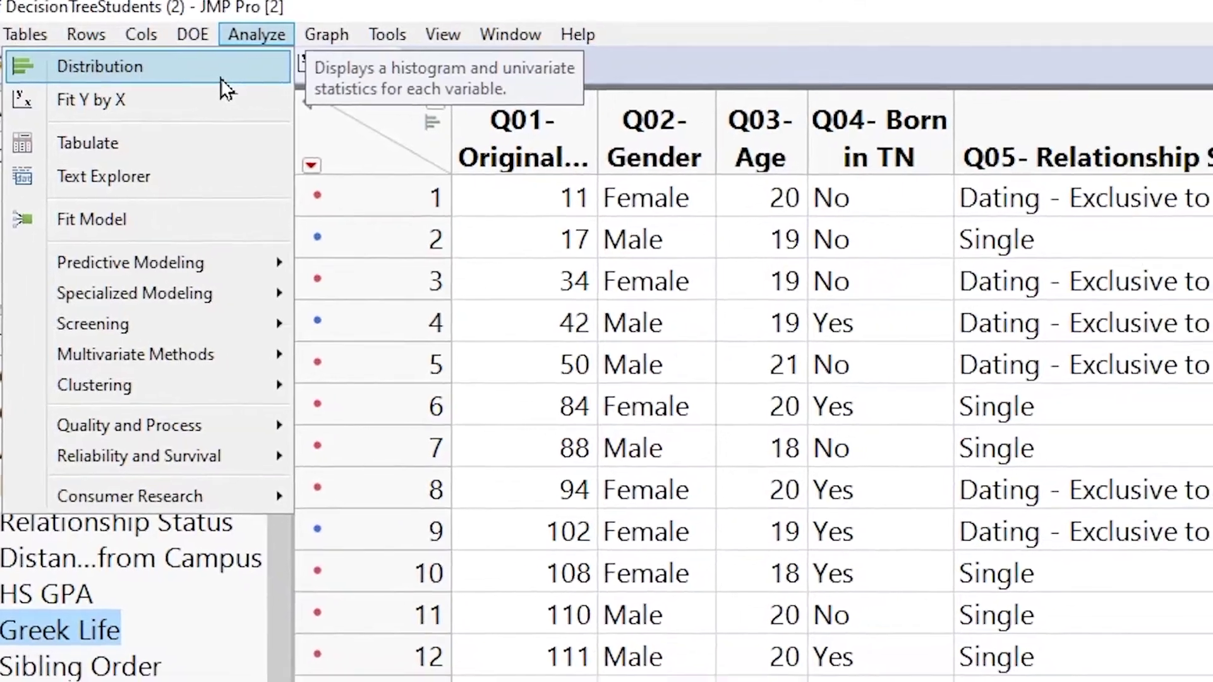
left_click(329, 88)
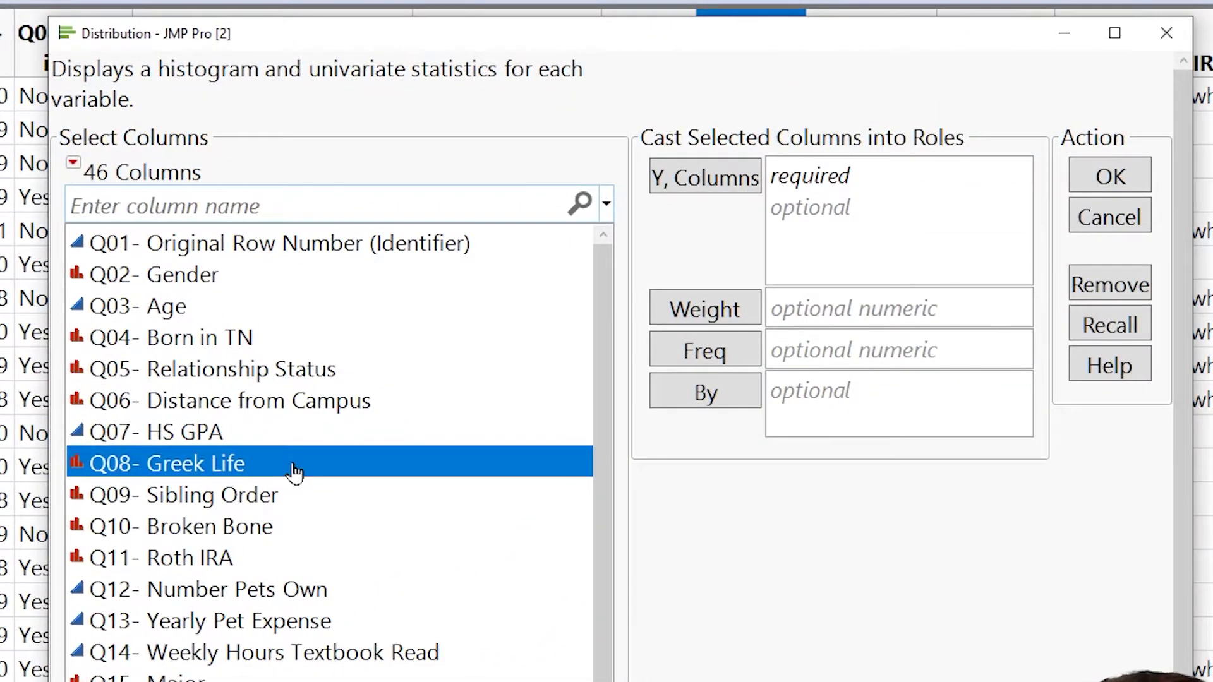
double_click(294, 472)
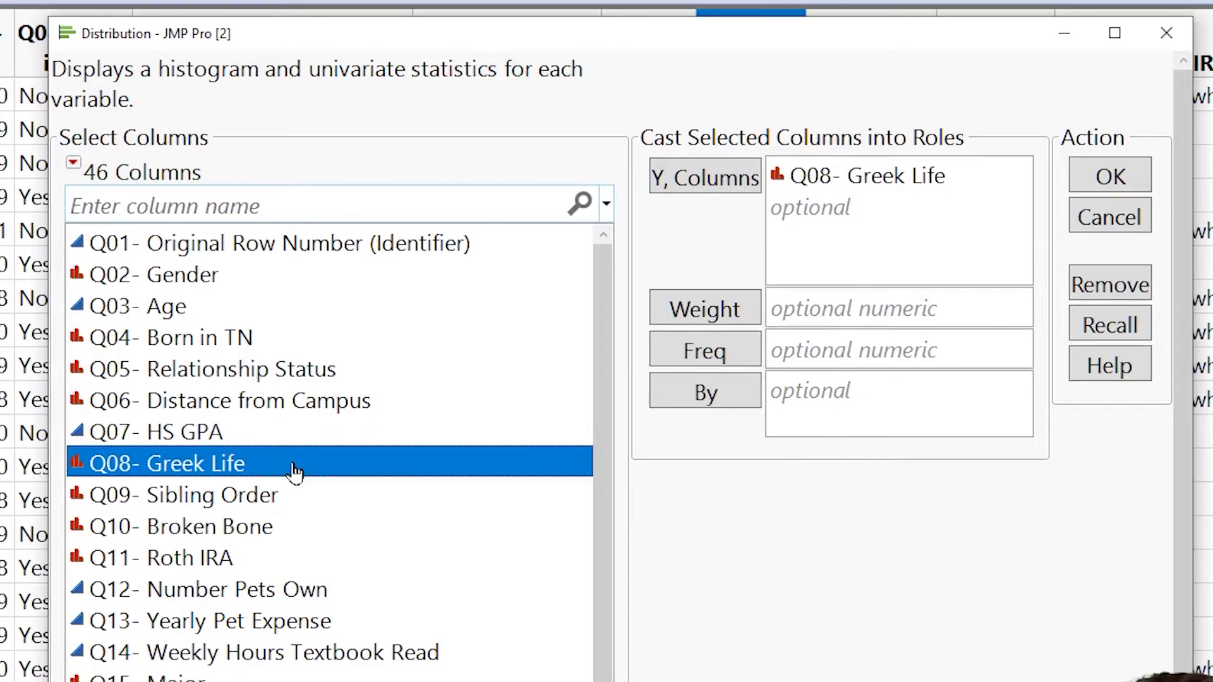
left_click(1092, 179)
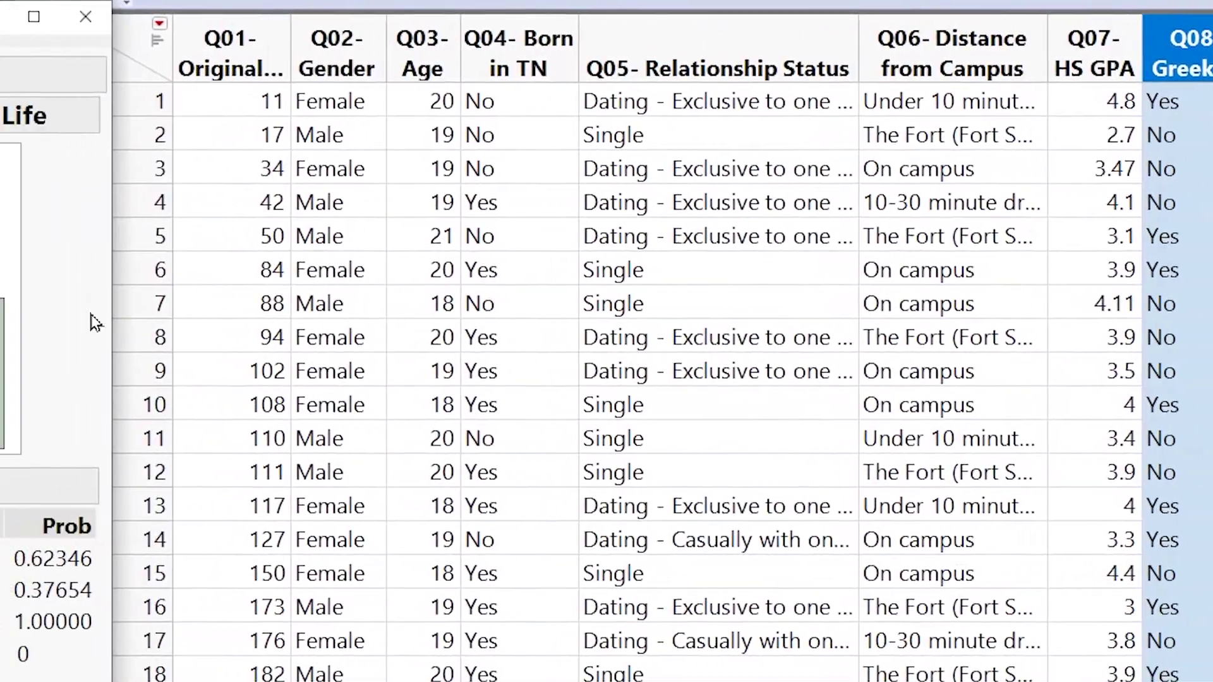
left_click(102, 81)
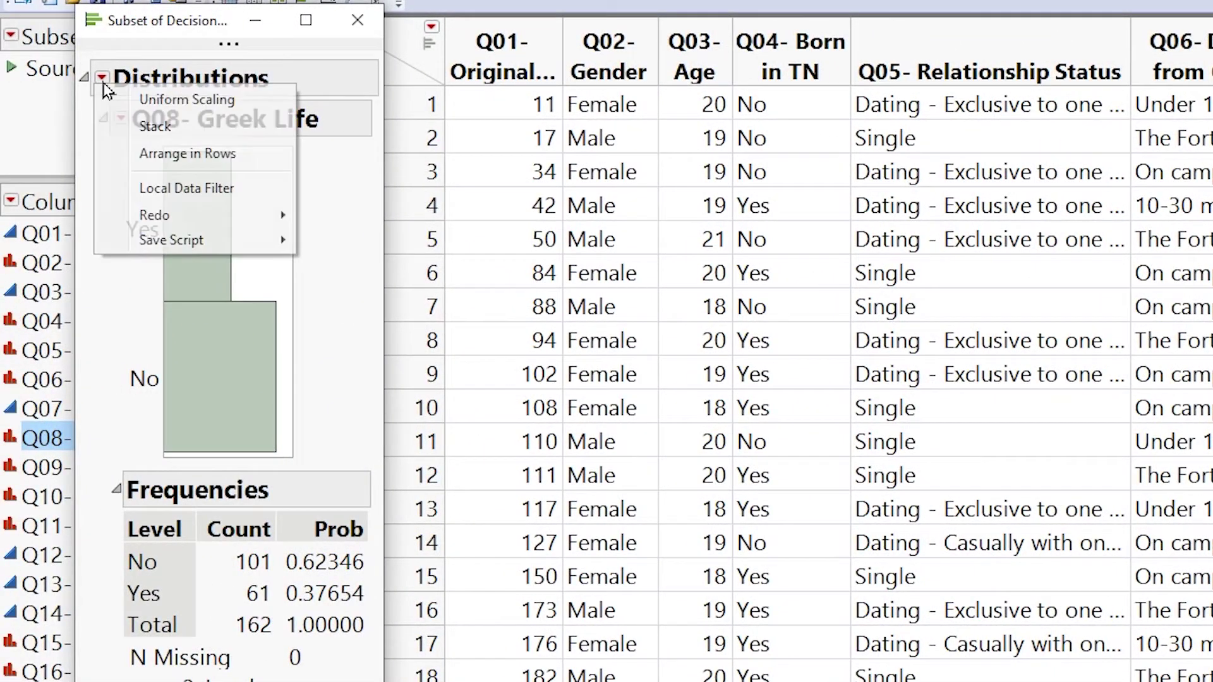
left_click(155, 127)
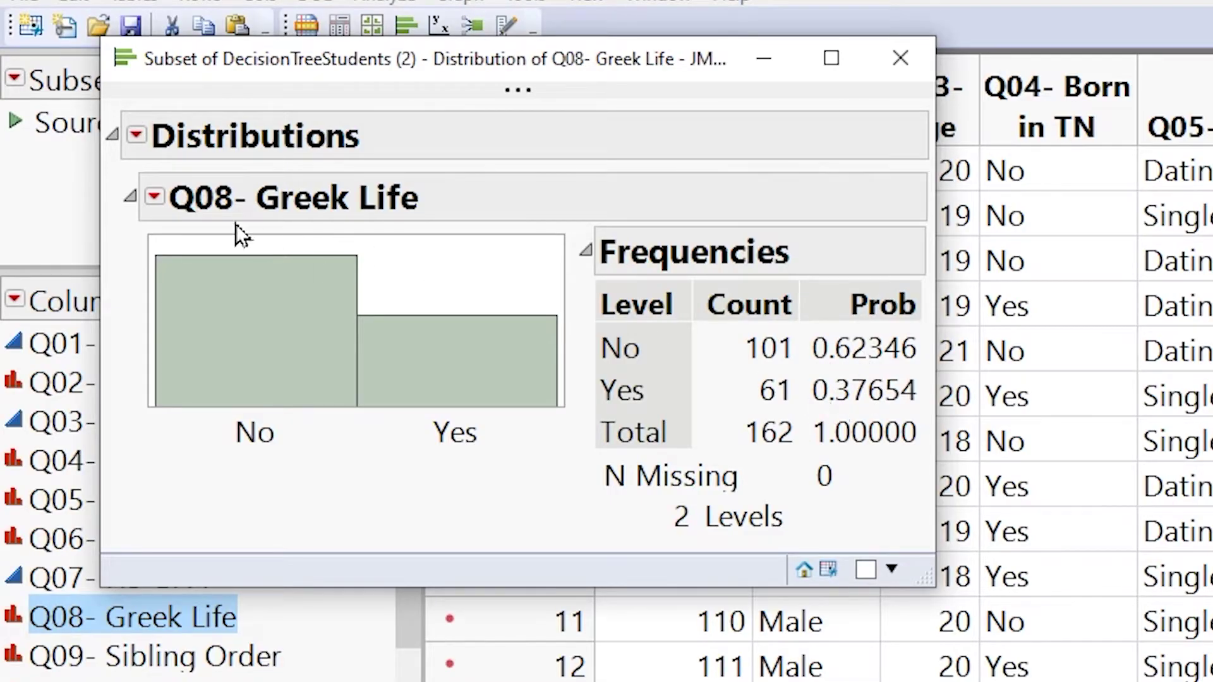
Add 0.923 confidence intervals to the Q08- Greek Life report, giving Yes 0.312164 to 0.445599.
left_click(155, 197)
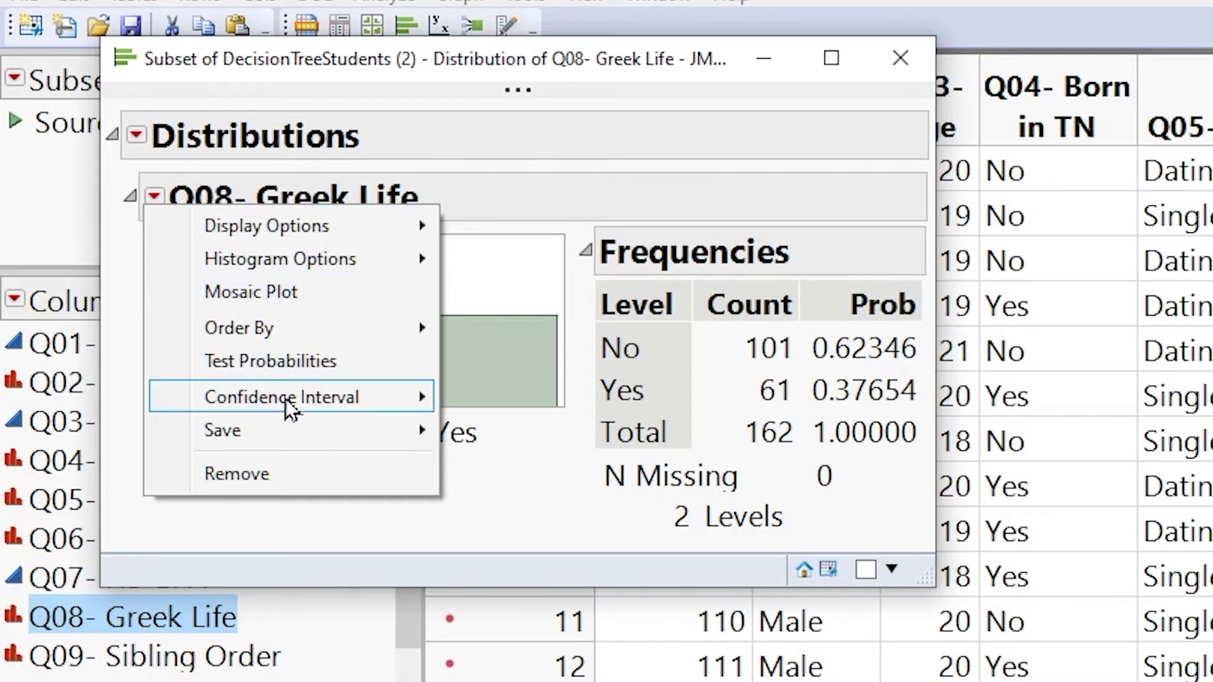
mouse_move(285, 398)
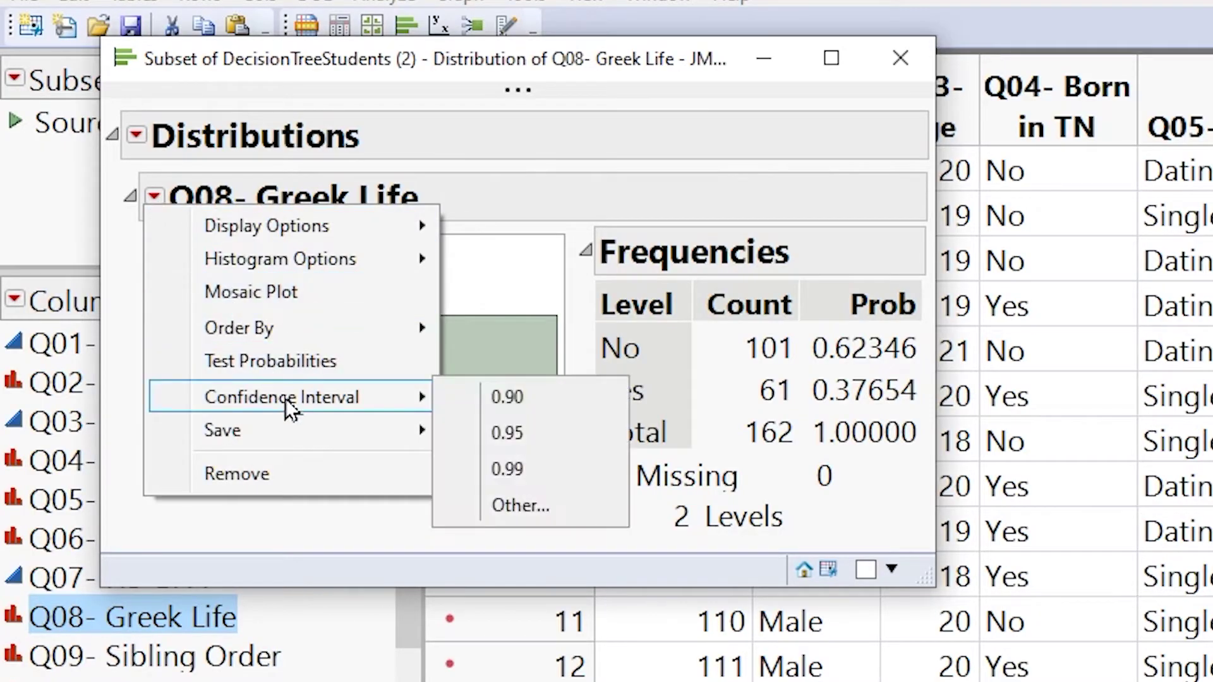
left_click(529, 506)
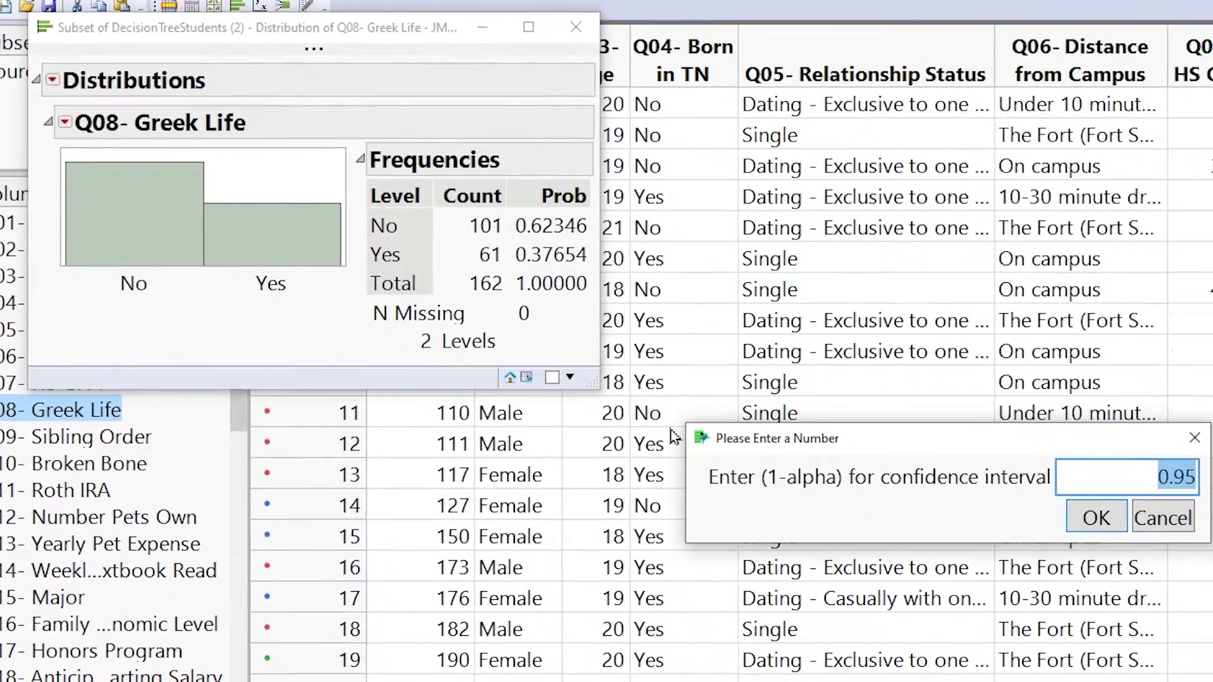
type("0.923")
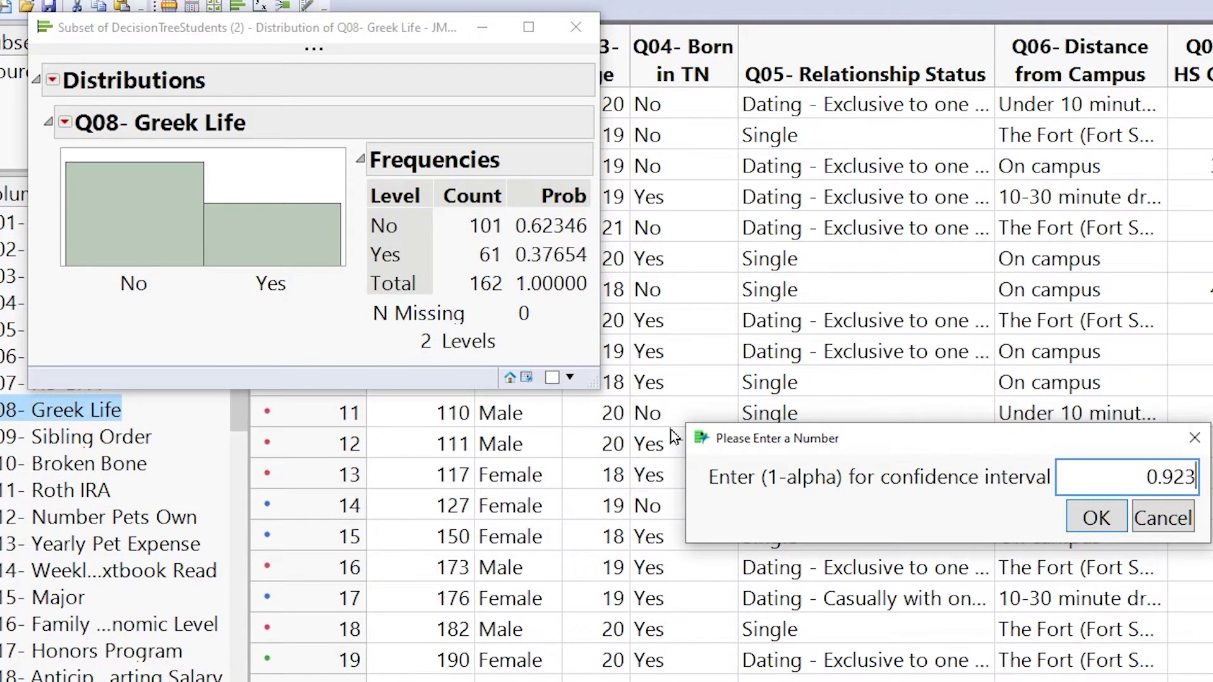
left_click(1084, 521)
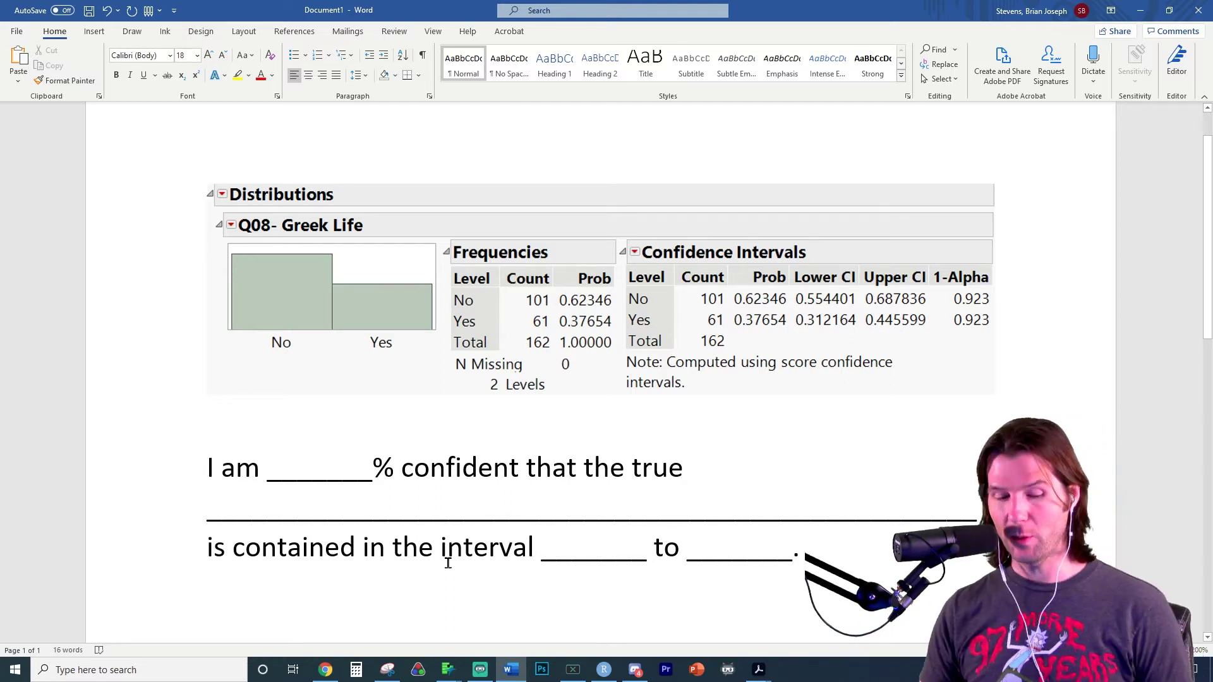
double_click(326, 482)
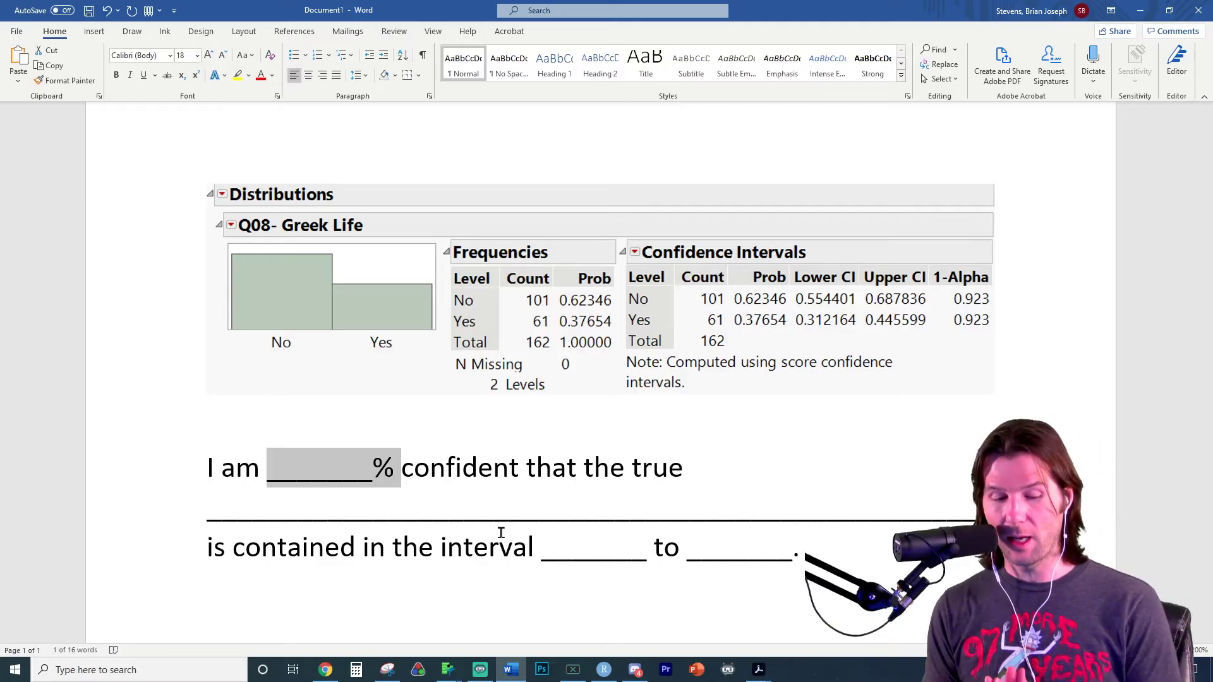
left_click(733, 501)
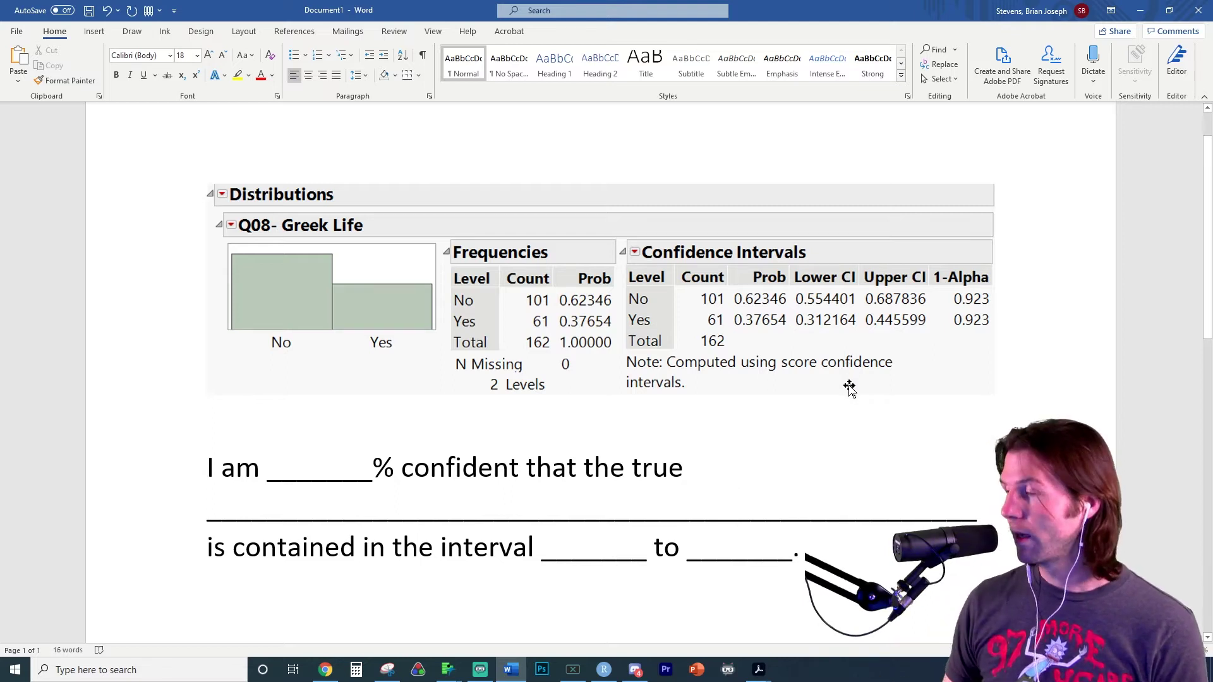
left_click(948, 512)
double_click(950, 513)
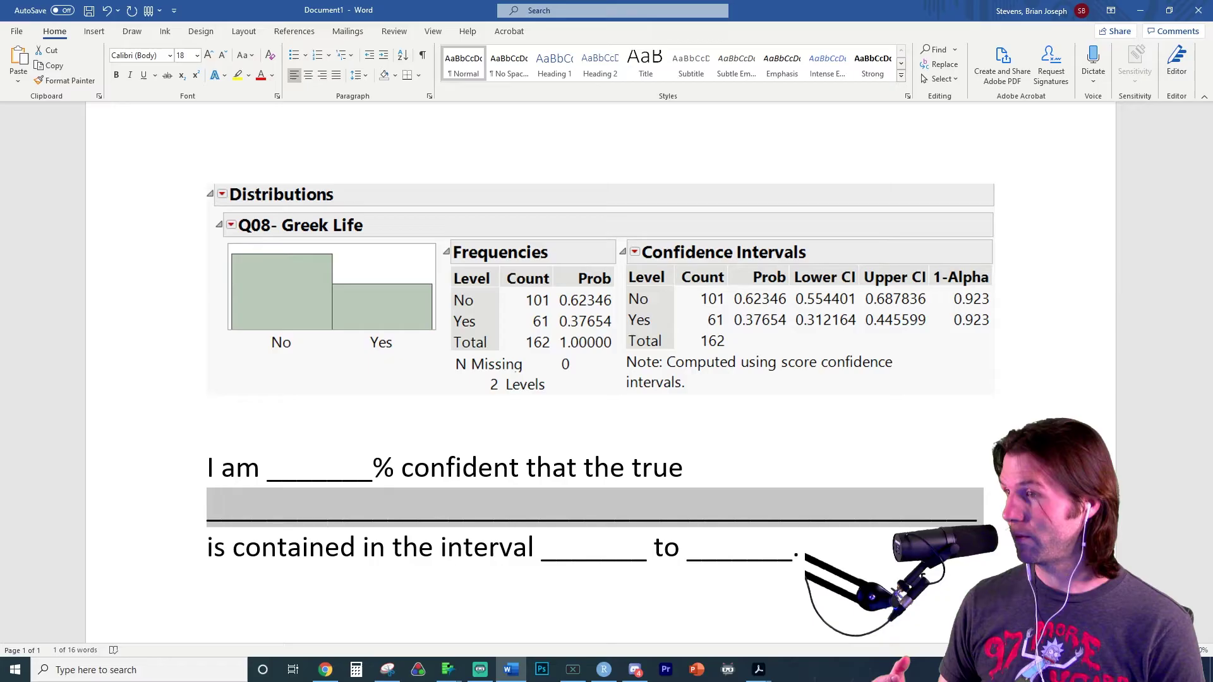
left_click(448, 548)
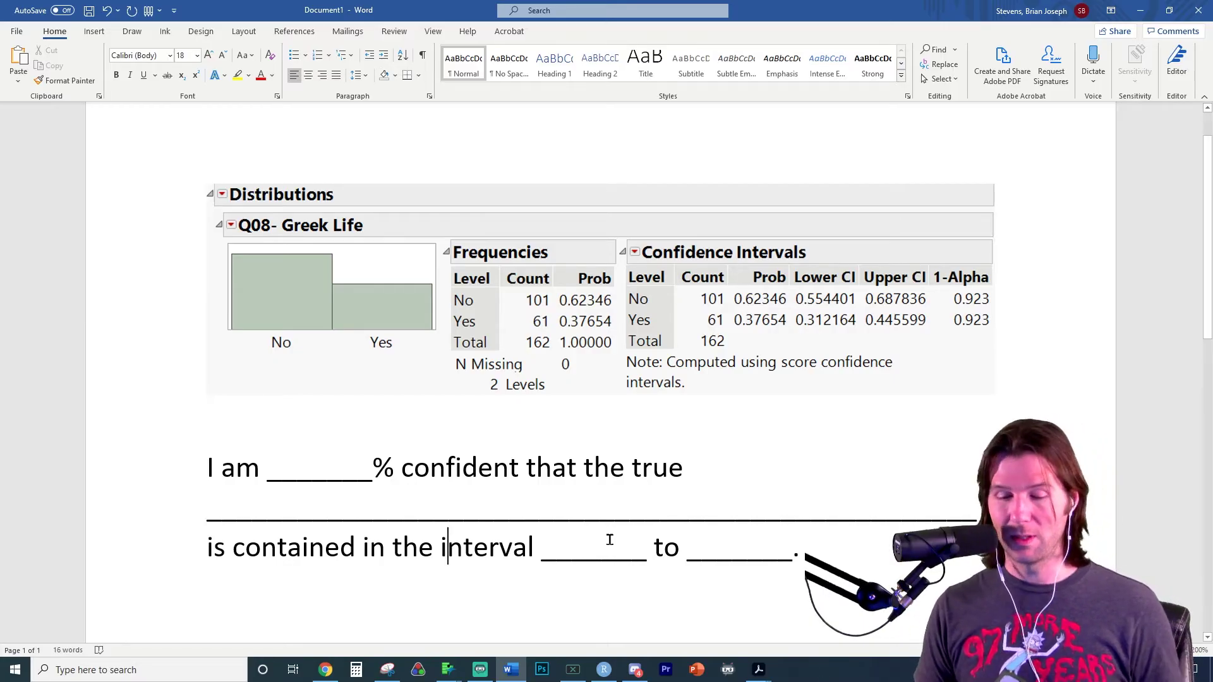
scroll(610, 540, "down", 2)
scroll(609, 540, "up", 1)
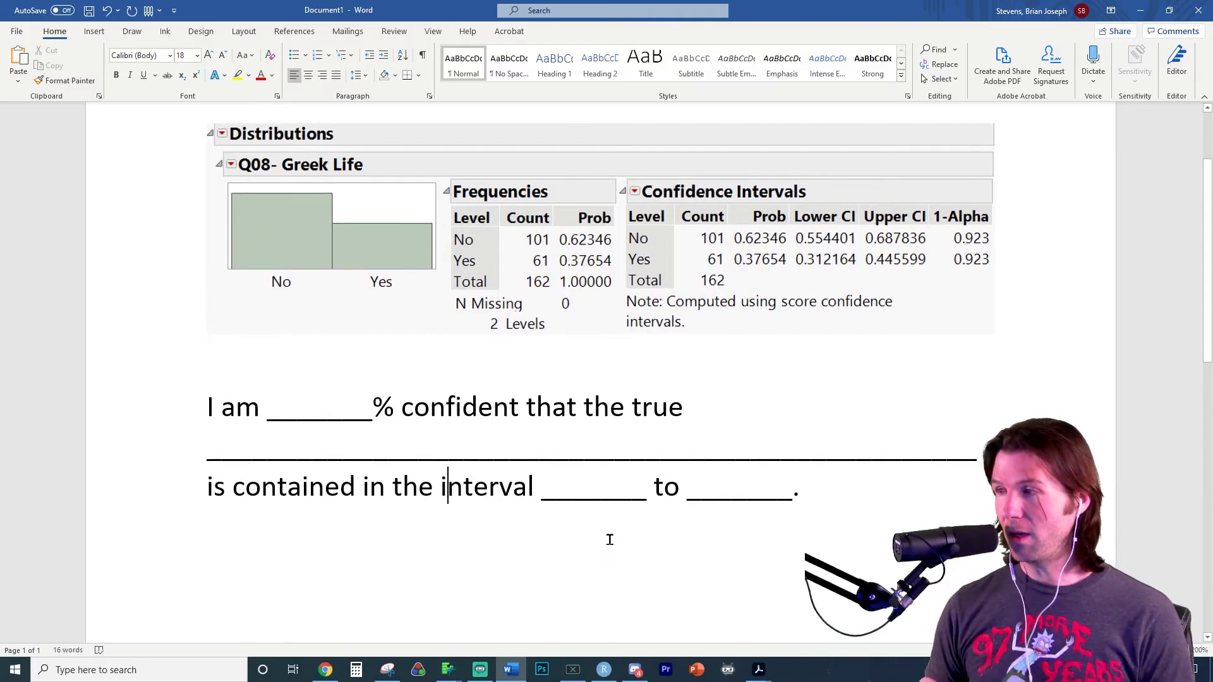
Handwrite the formula p̂ ± z*√(p̂q̂/n) in black ink below the interval sentence.
scroll(619, 546, "down", 4, "ctrl")
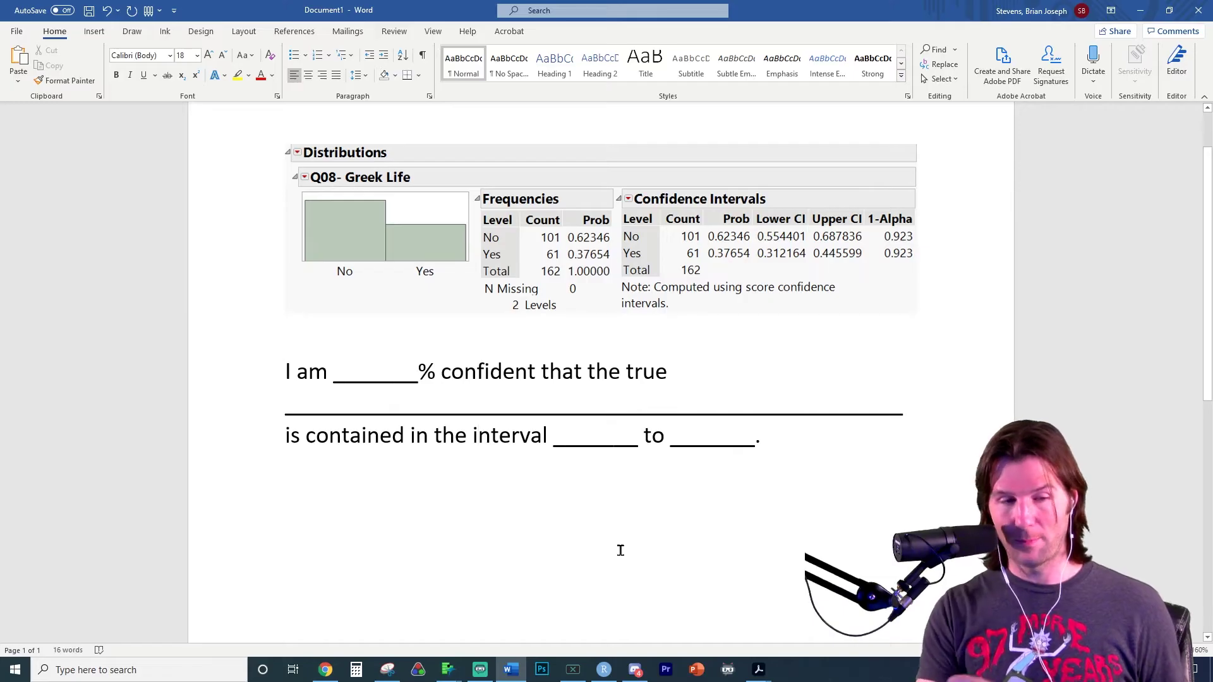
left_click(132, 33)
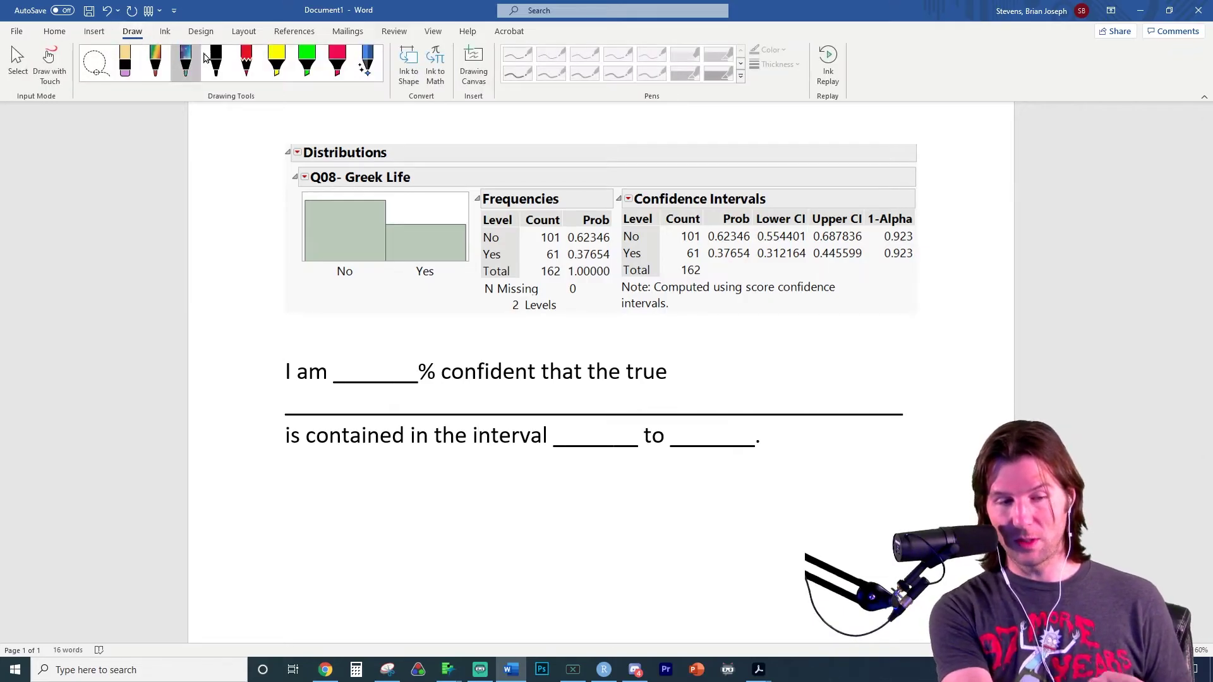
mouse_move(431, 523)
left_mouse_down()
mouse_move(456, 534)
mouse_move(456, 502)
mouse_move(484, 525)
mouse_move(475, 530)
left_mouse_up()
mouse_move(461, 552)
left_mouse_down()
mouse_move(525, 536)
mouse_move(551, 550)
left_mouse_up()
mouse_move(555, 501)
left_mouse_down()
mouse_move(595, 527)
mouse_move(617, 492)
left_mouse_up()
mouse_move(644, 492)
left_mouse_down()
mouse_move(654, 516)
mouse_move(657, 485)
left_mouse_up()
left_click_drag(595, 530, 663, 528)
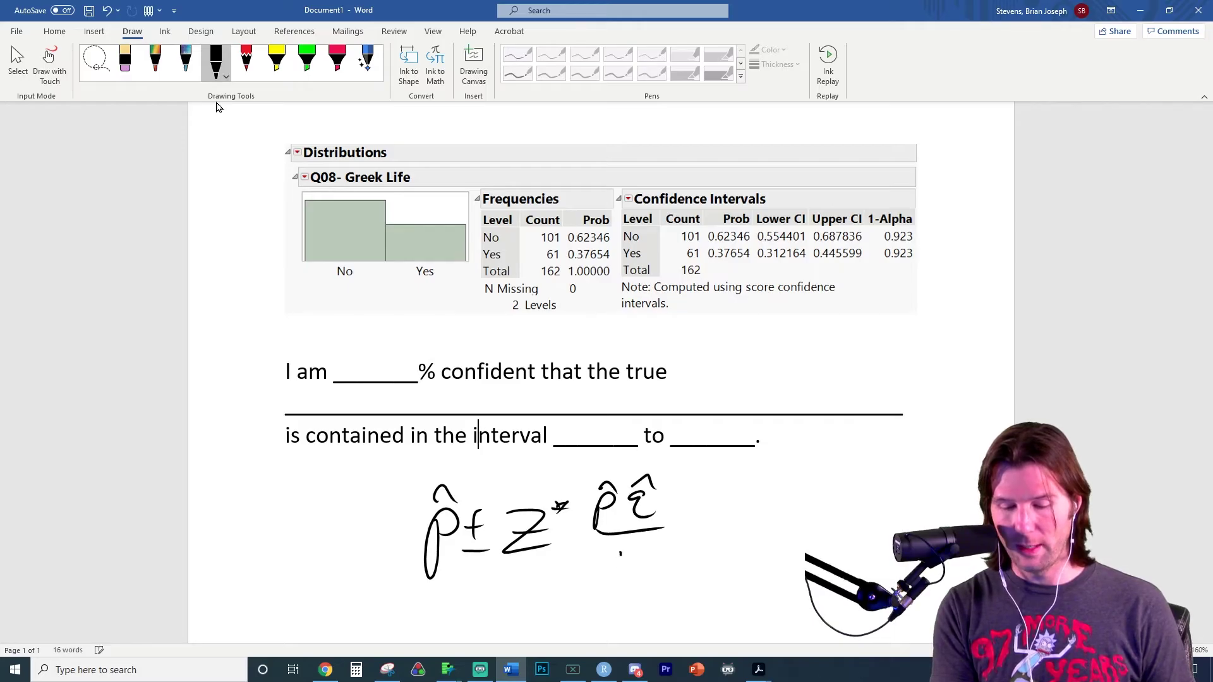
left_click_drag(616, 572, 639, 574)
mouse_move(567, 559)
left_mouse_down()
mouse_move(572, 470)
mouse_move(690, 470)
left_mouse_up()
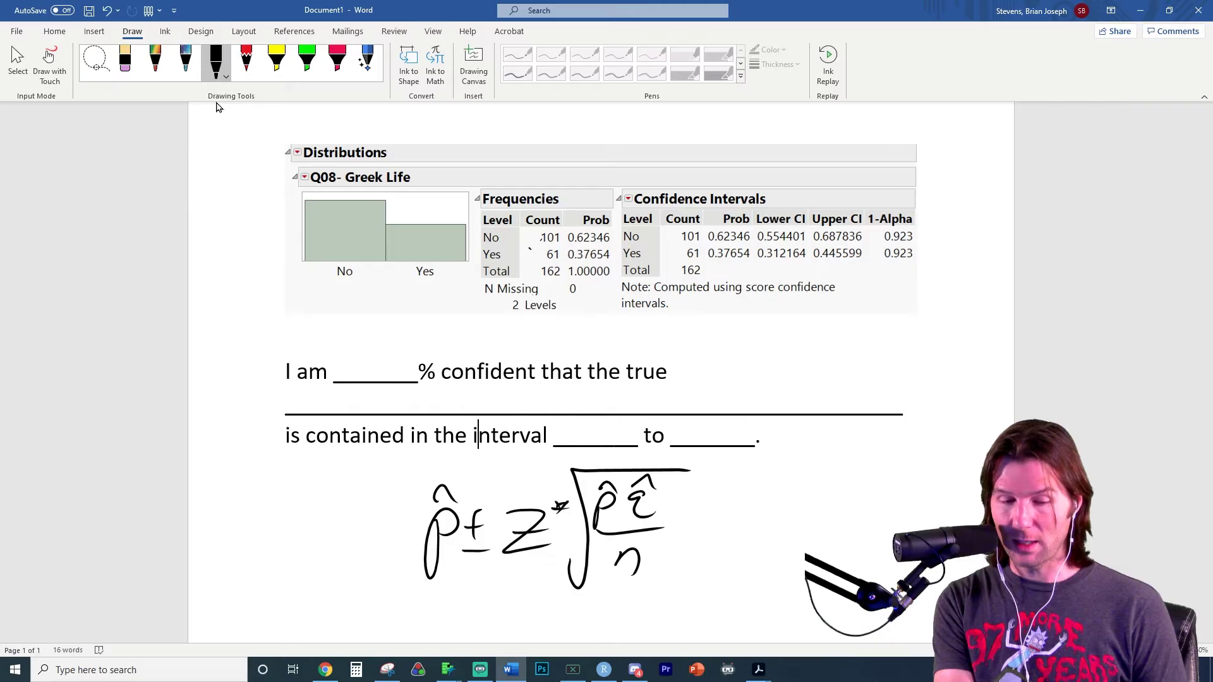
Ink x beside the Yes count 61 and n beside the total 162.
mouse_move(529, 249)
left_mouse_down()
mouse_move(538, 260)
mouse_move(523, 261)
left_mouse_up()
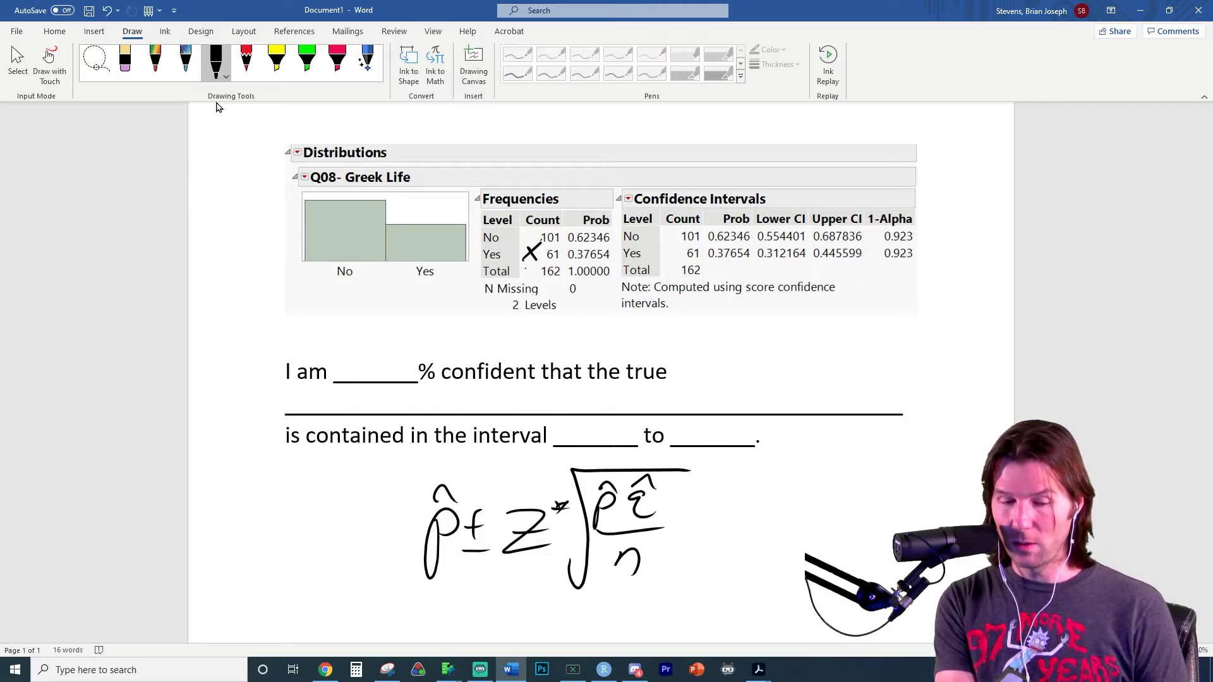
mouse_move(522, 280)
left_mouse_down()
mouse_move(531, 267)
mouse_move(535, 281)
left_mouse_up()
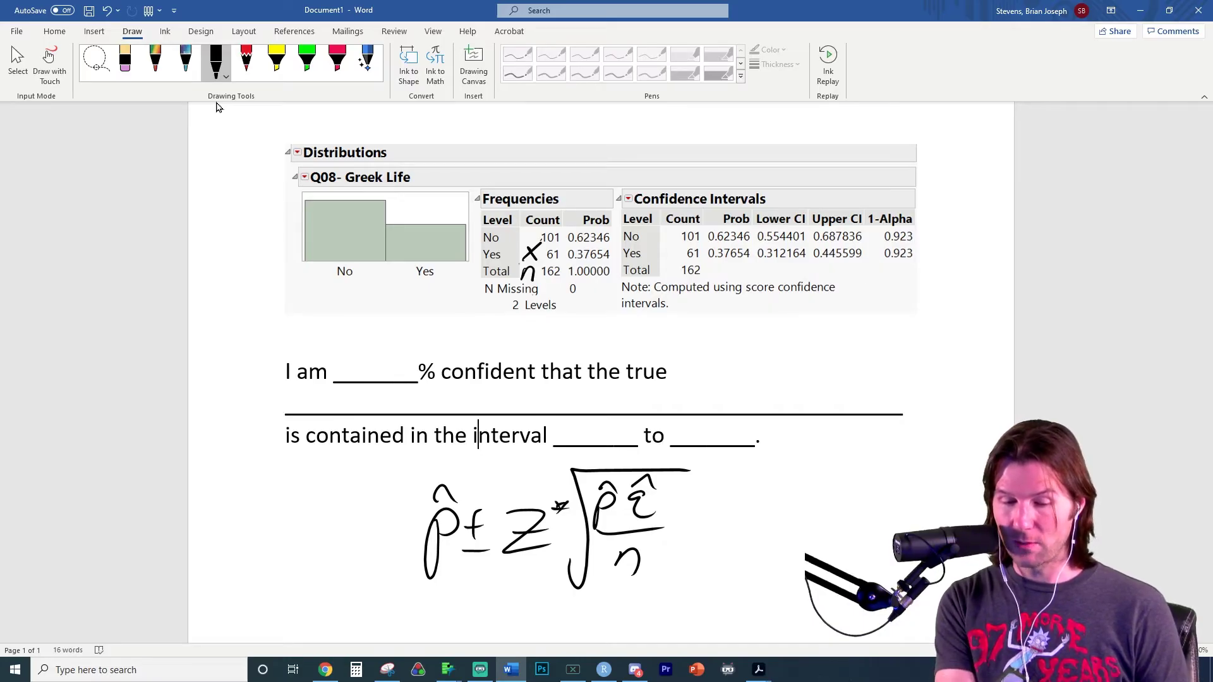
left_click_drag(516, 262, 542, 259)
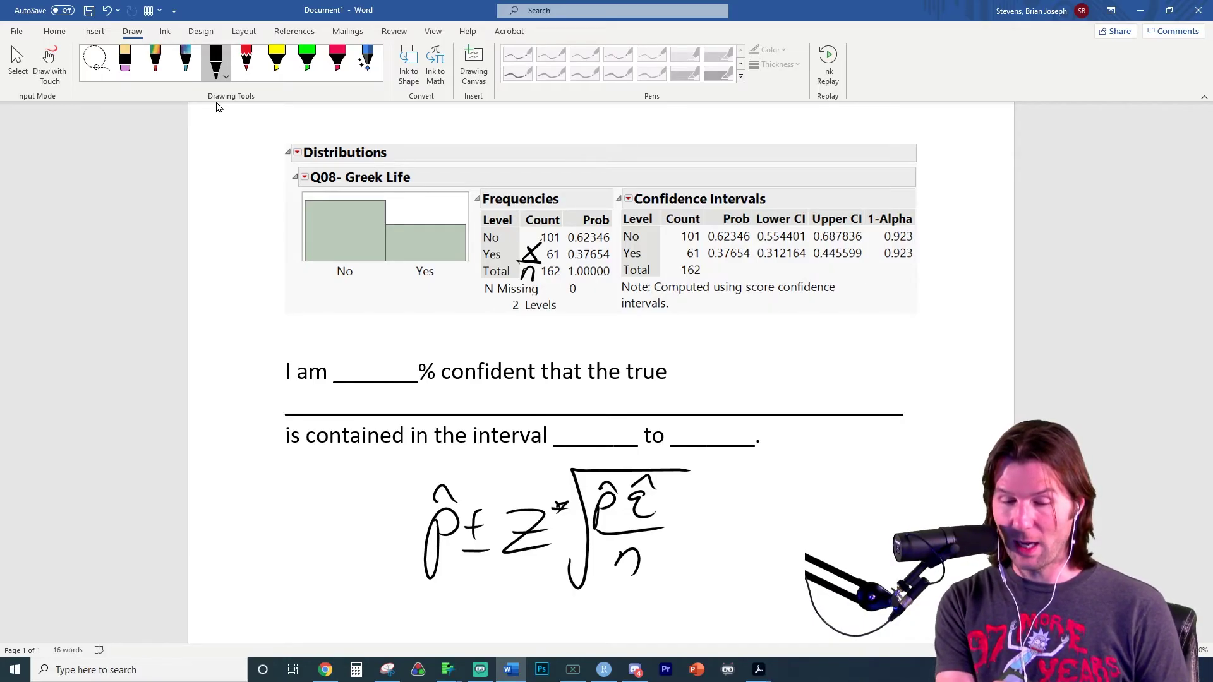
Mark the Yes proportion 0.37654 as p̂ in coloured ink and highlight Z* in yellow.
left_click(185, 63)
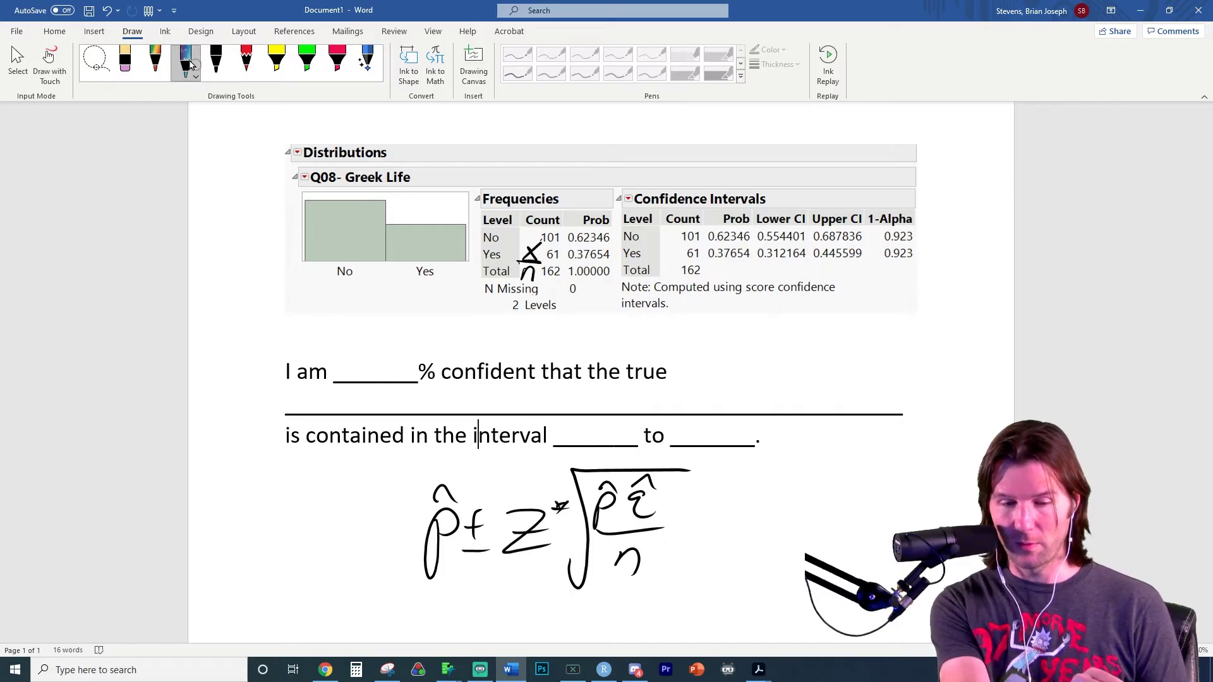
mouse_move(607, 248)
left_mouse_down()
mouse_move(610, 262)
mouse_move(624, 240)
left_mouse_up()
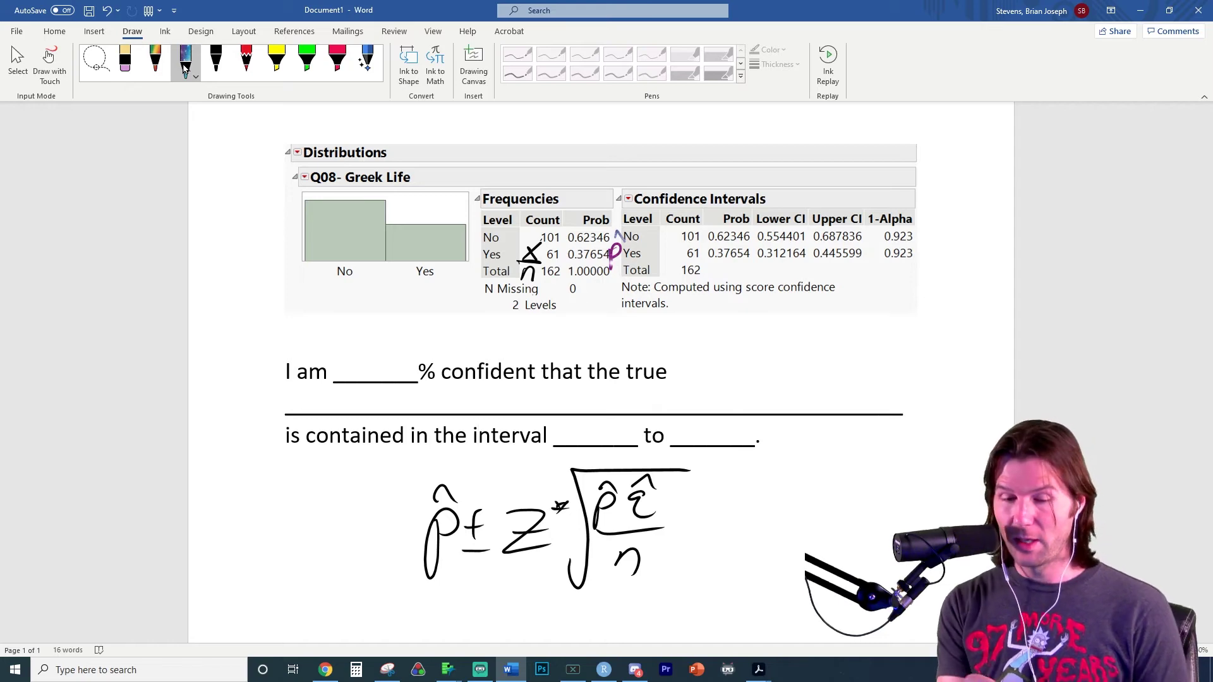
mouse_move(707, 260)
left_mouse_down()
mouse_move(759, 262)
mouse_move(725, 279)
left_mouse_up()
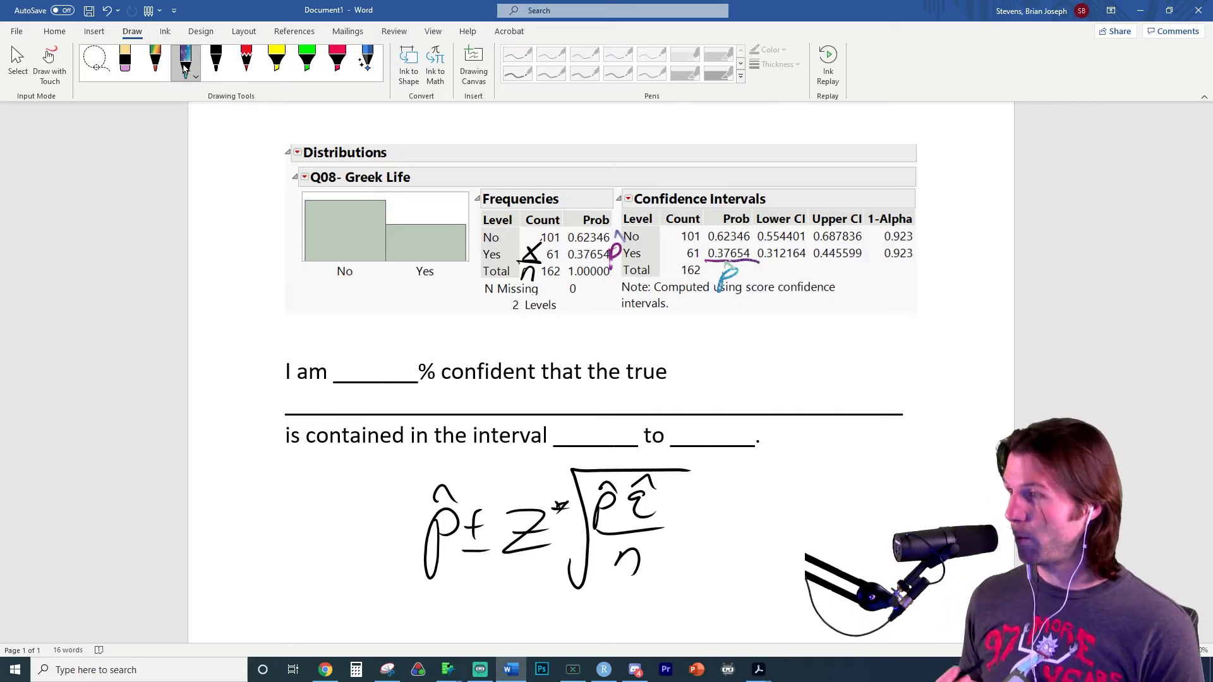
left_click(265, 71)
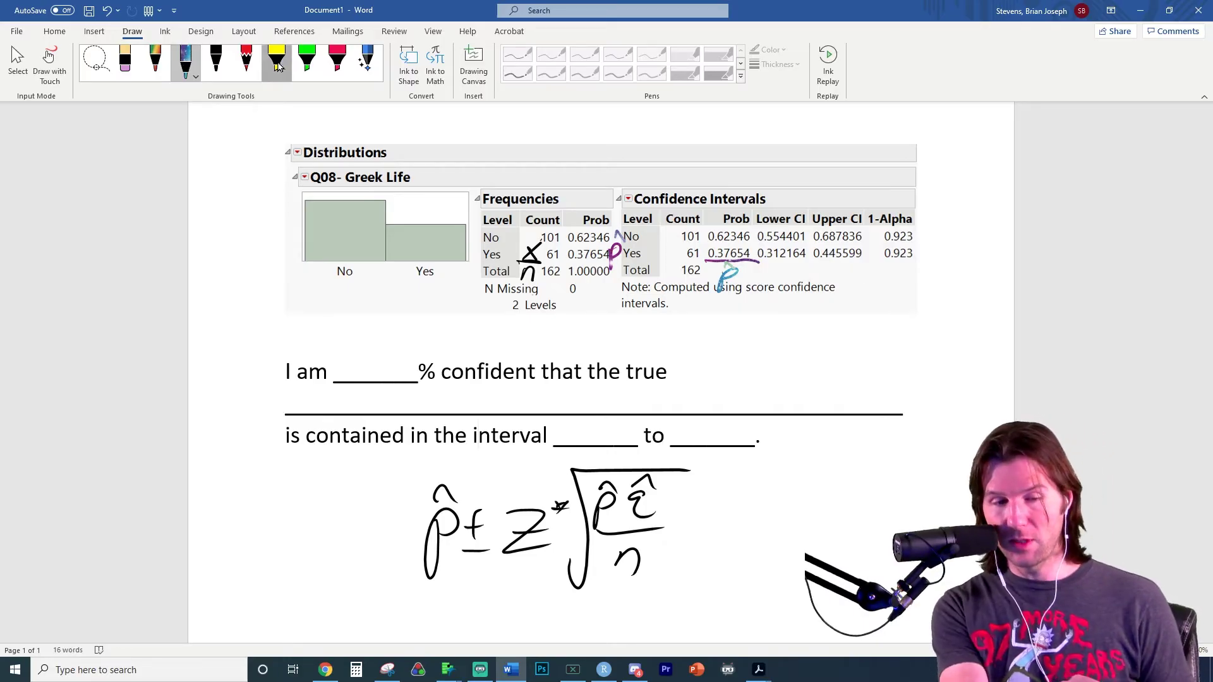
mouse_move(524, 500)
left_mouse_down()
mouse_move(533, 555)
mouse_move(565, 543)
mouse_move(571, 499)
left_mouse_up()
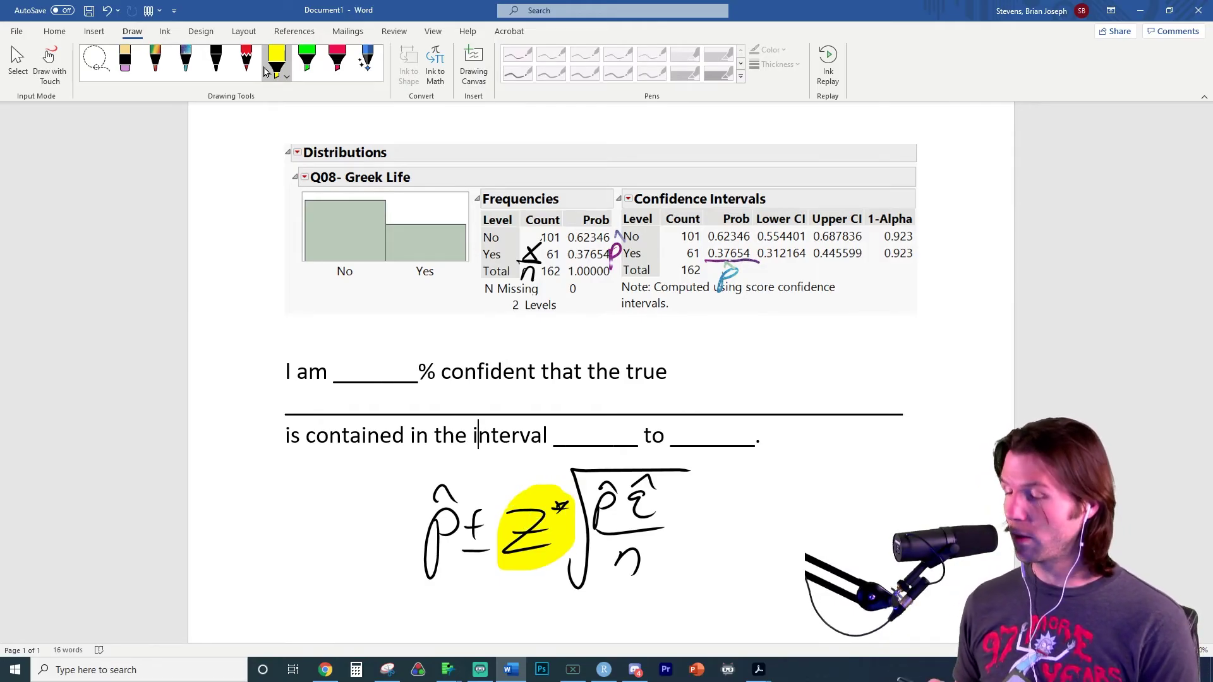
Handwrite the first z* row, 90%-1.645, in black ink below the formula.
scroll(347, 380, "down", 4)
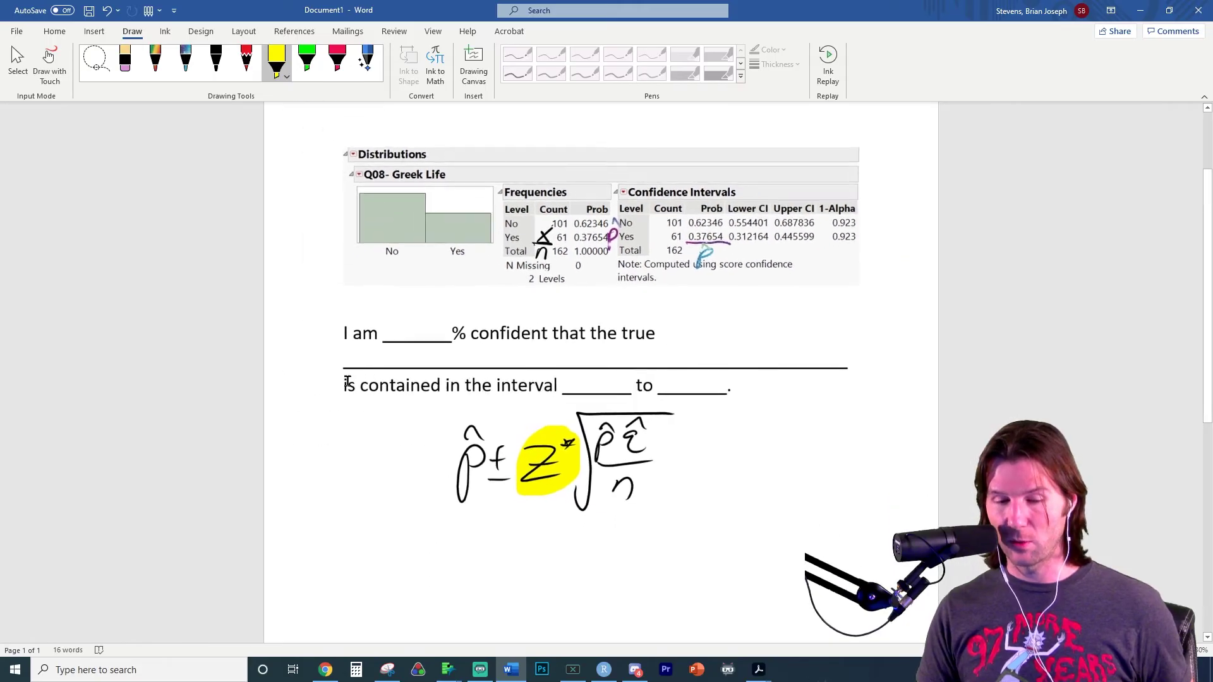
scroll(347, 380, "down", 2)
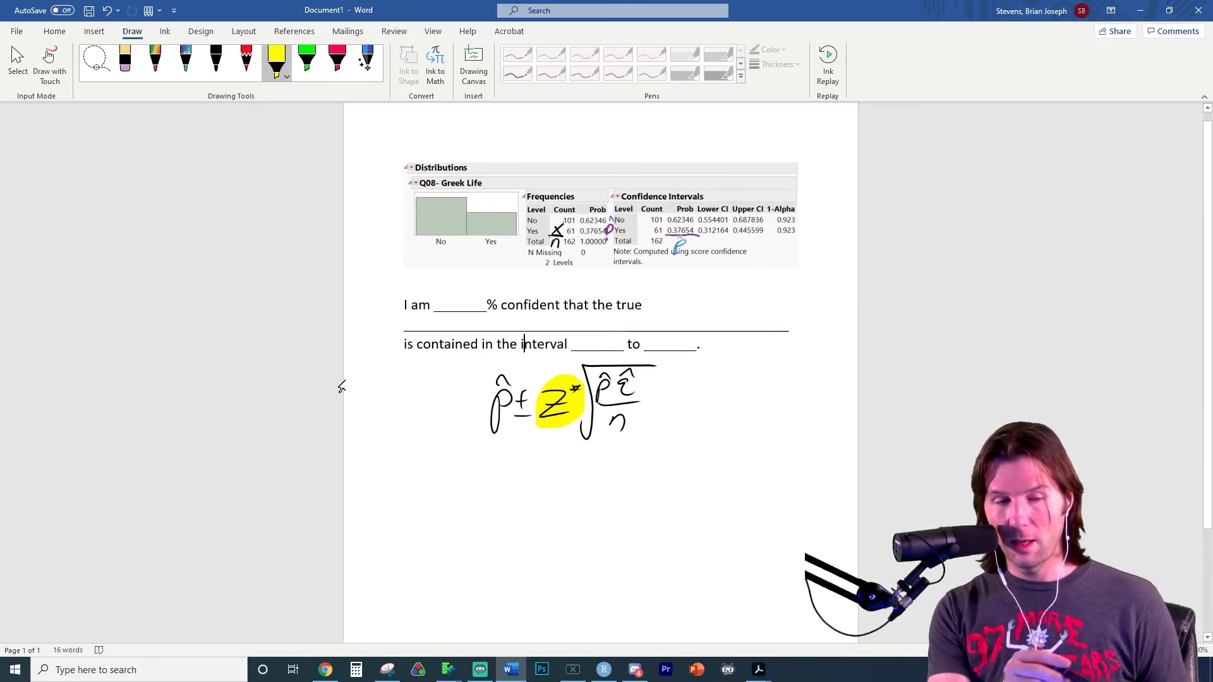
left_click(216, 64)
mouse_move(499, 469)
left_mouse_down()
mouse_move(481, 479)
mouse_move(488, 506)
left_mouse_up()
mouse_move(525, 471)
left_mouse_down()
mouse_move(505, 490)
mouse_move(528, 471)
left_mouse_up()
mouse_move(535, 468)
left_mouse_down()
mouse_move(553, 462)
mouse_move(534, 499)
left_mouse_up()
mouse_move(556, 486)
left_mouse_down()
mouse_move(591, 481)
mouse_move(613, 494)
left_mouse_up()
left_click_drag(630, 470, 629, 486)
mouse_move(643, 468)
left_mouse_down()
mouse_move(638, 483)
mouse_move(652, 482)
left_mouse_up()
mouse_move(649, 470)
left_mouse_down()
mouse_move(647, 498)
mouse_move(661, 482)
left_mouse_up()
mouse_move(661, 481)
left_mouse_down()
mouse_move(660, 495)
mouse_move(686, 464)
left_mouse_up()
Add the rows 95-1.96 and 98-2.3263 beneath it.
mouse_move(504, 530)
left_mouse_down()
mouse_move(481, 545)
mouse_move(494, 566)
mouse_move(515, 559)
left_mouse_up()
mouse_move(521, 531)
left_mouse_down()
mouse_move(566, 538)
mouse_move(578, 562)
left_mouse_up()
mouse_move(592, 555)
left_mouse_down()
mouse_move(610, 560)
mouse_move(634, 542)
left_mouse_up()
mouse_move(503, 580)
left_mouse_down()
mouse_move(494, 617)
mouse_move(529, 598)
mouse_move(525, 583)
mouse_move(551, 592)
mouse_move(564, 580)
mouse_move(580, 602)
mouse_move(598, 582)
mouse_move(601, 600)
mouse_move(638, 597)
left_mouse_up()
left_click_drag(656, 576, 650, 588)
left_click_drag(663, 576, 663, 602)
Write the 99-2.5758 row and draw a downward arrow to the left of the list.
scroll(270, 168, "down", 2)
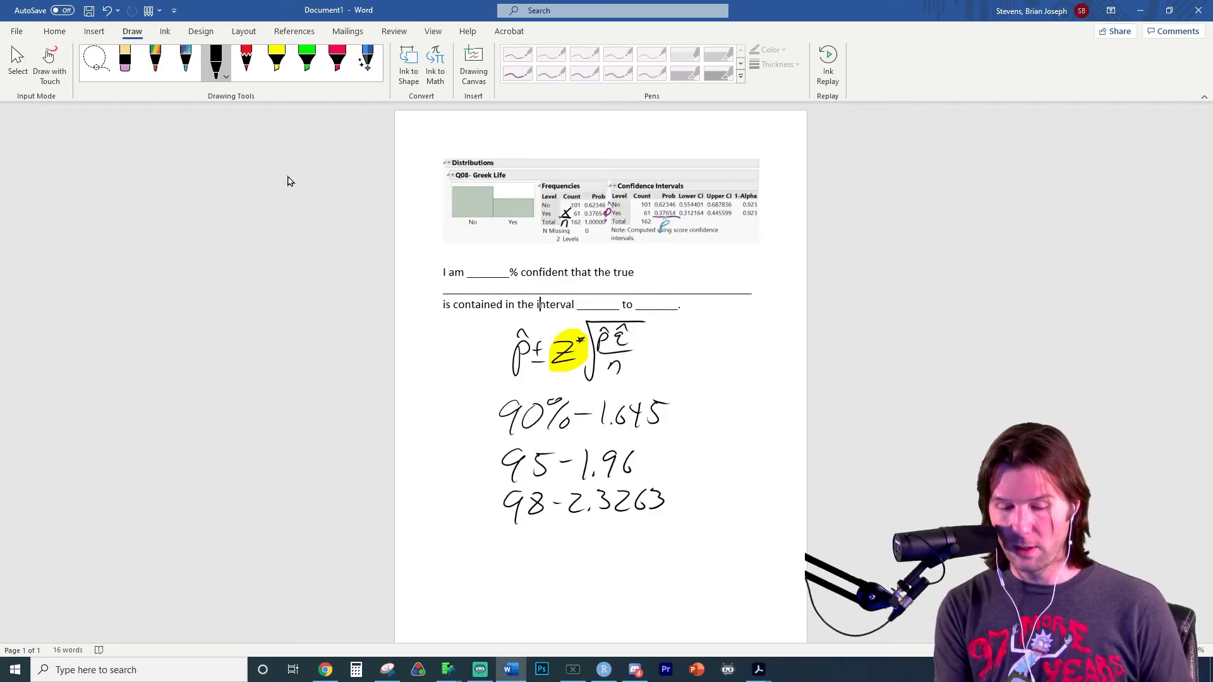
mouse_move(532, 534)
left_mouse_down()
mouse_move(506, 547)
mouse_move(509, 571)
left_mouse_up()
left_click_drag(541, 537, 526, 566)
mouse_move(547, 548)
left_mouse_down()
mouse_move(590, 559)
mouse_move(610, 533)
left_mouse_up()
left_click(599, 557)
mouse_move(611, 534)
left_mouse_down()
mouse_move(609, 556)
mouse_move(656, 535)
mouse_move(639, 558)
left_mouse_up()
left_click_drag(666, 530, 661, 556)
left_click_drag(664, 531, 708, 525)
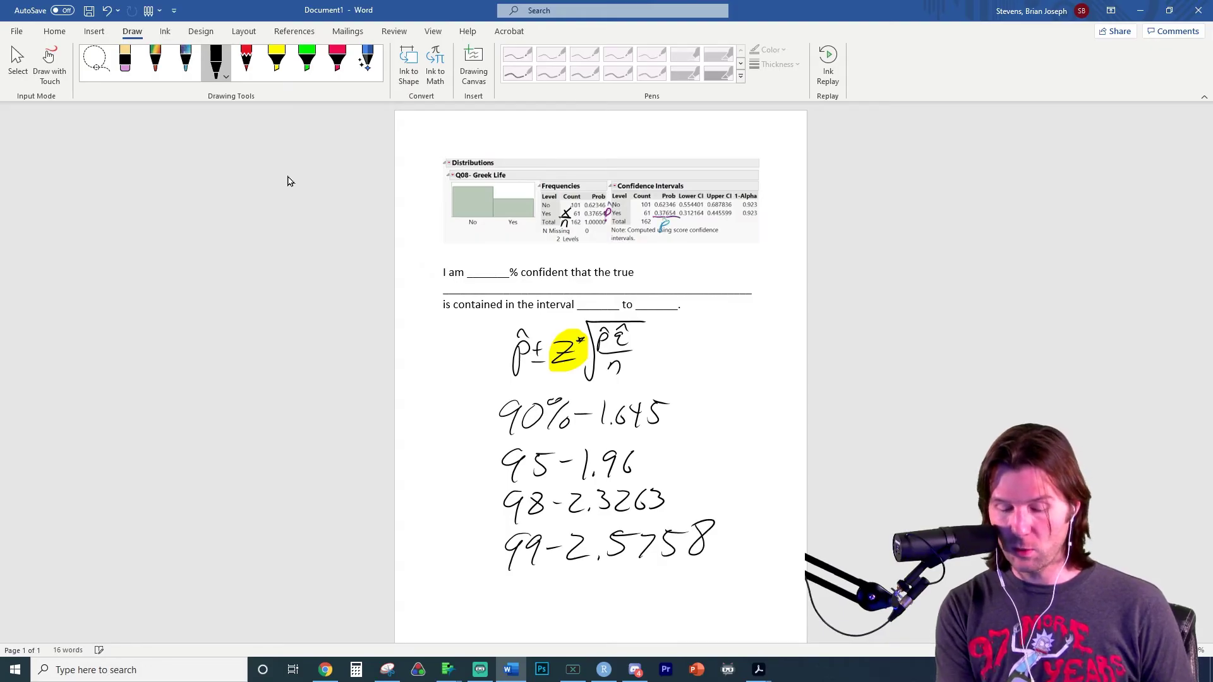
left_click_drag(464, 432, 468, 572)
mouse_move(451, 547)
left_mouse_down()
mouse_move(470, 570)
mouse_move(493, 542)
left_mouse_up()
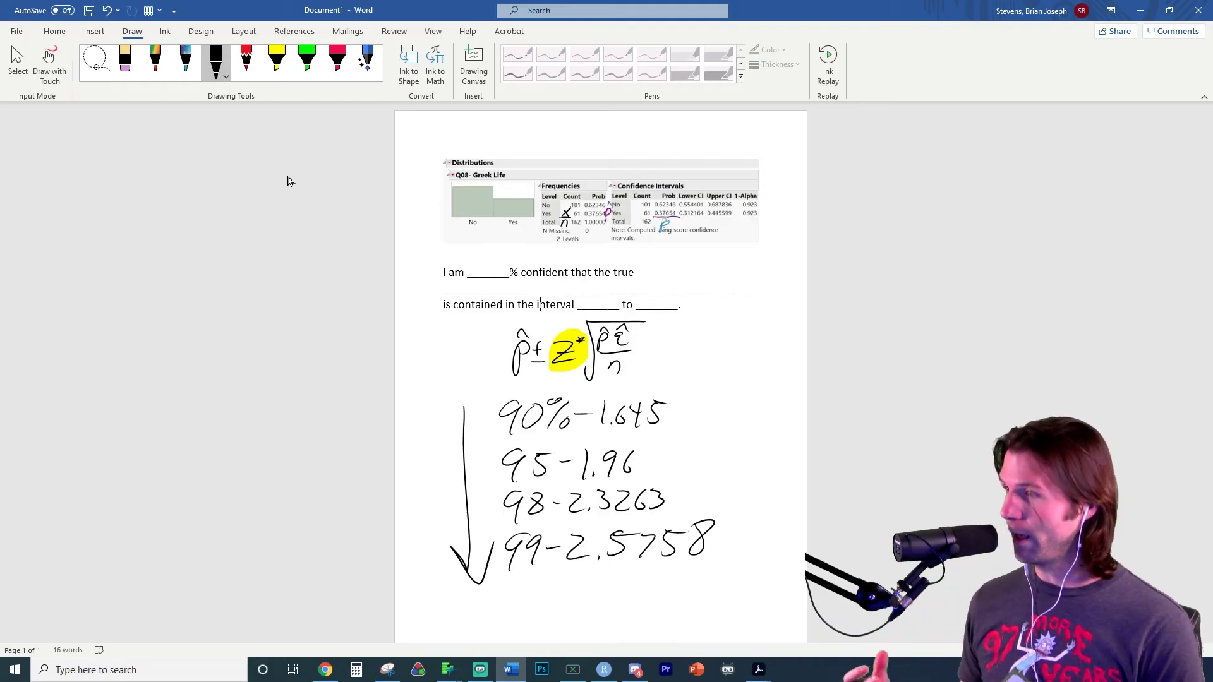
Handwrite a final row, 99.73-3.00, below the 99-2.5758 entry.
scroll(436, 340, "up", 1)
scroll(436, 339, "up", 1)
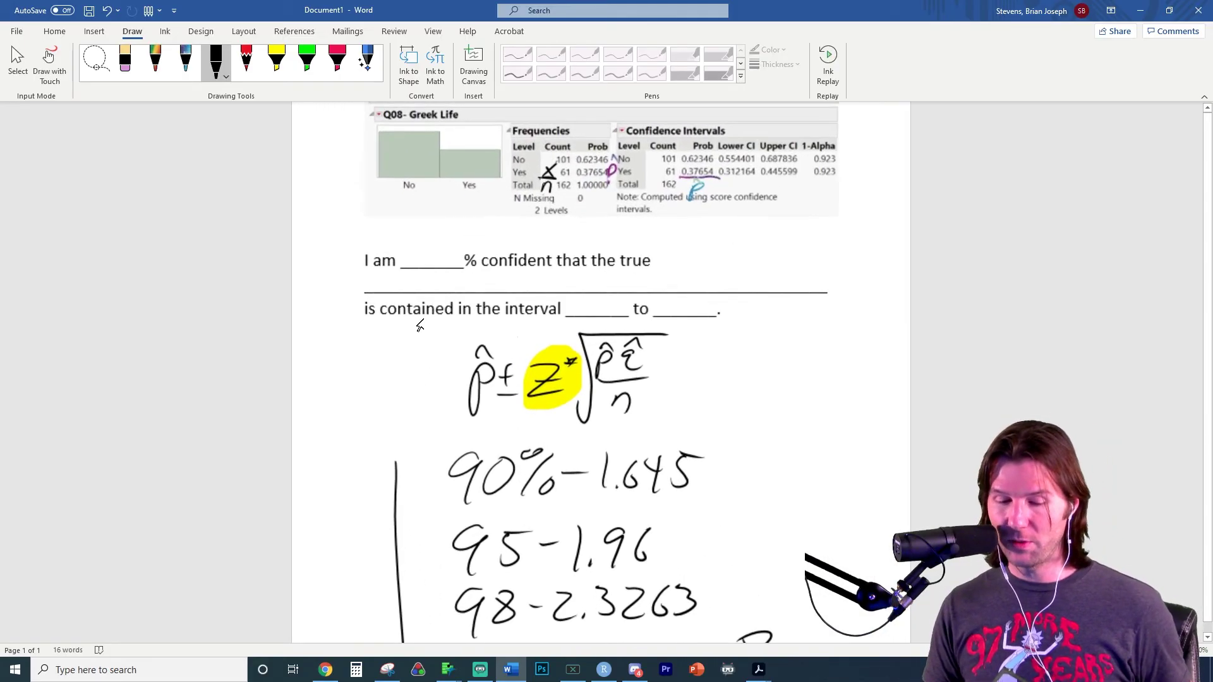
scroll(420, 316, "down", 2)
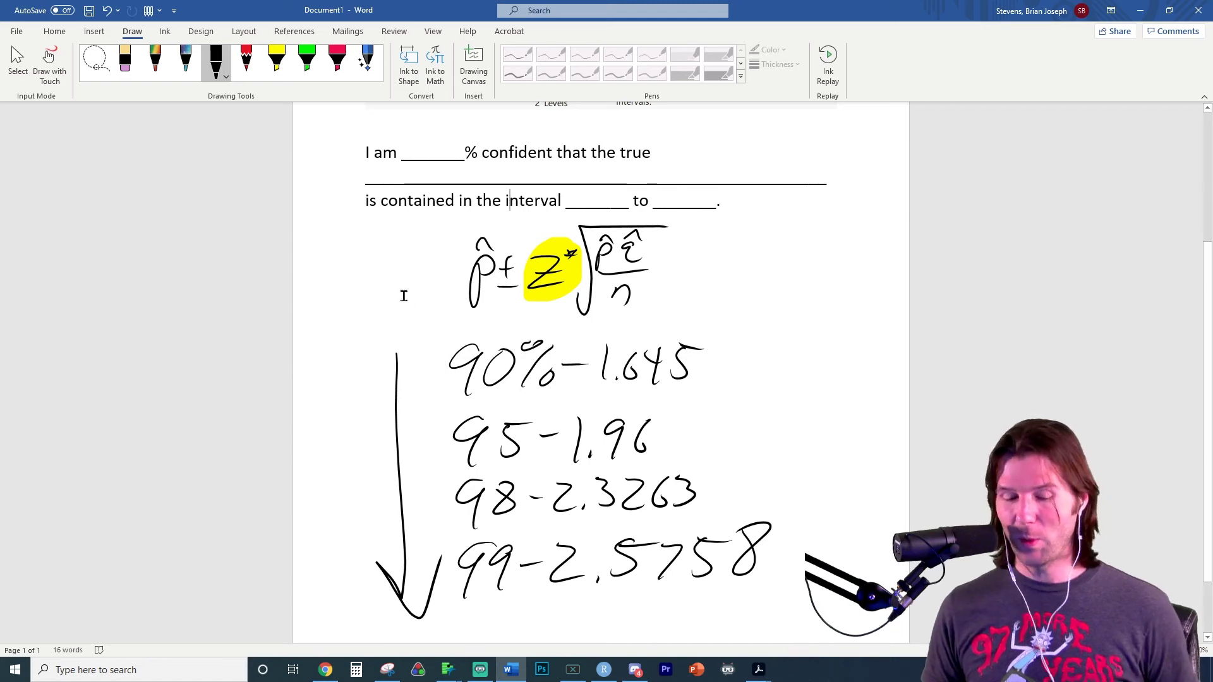
scroll(634, 455, "down", 2, "ctrl")
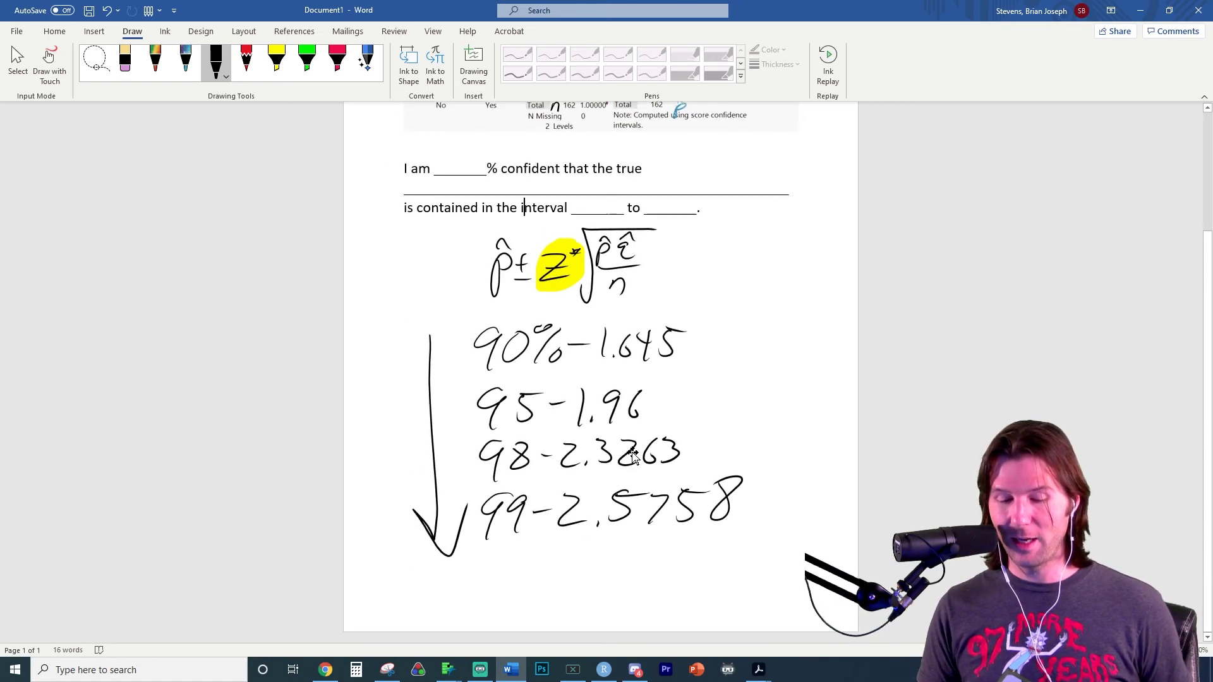
mouse_move(459, 571)
left_mouse_down()
mouse_move(446, 610)
mouse_move(481, 574)
mouse_move(477, 609)
mouse_move(523, 573)
mouse_move(533, 587)
mouse_move(516, 605)
left_mouse_up()
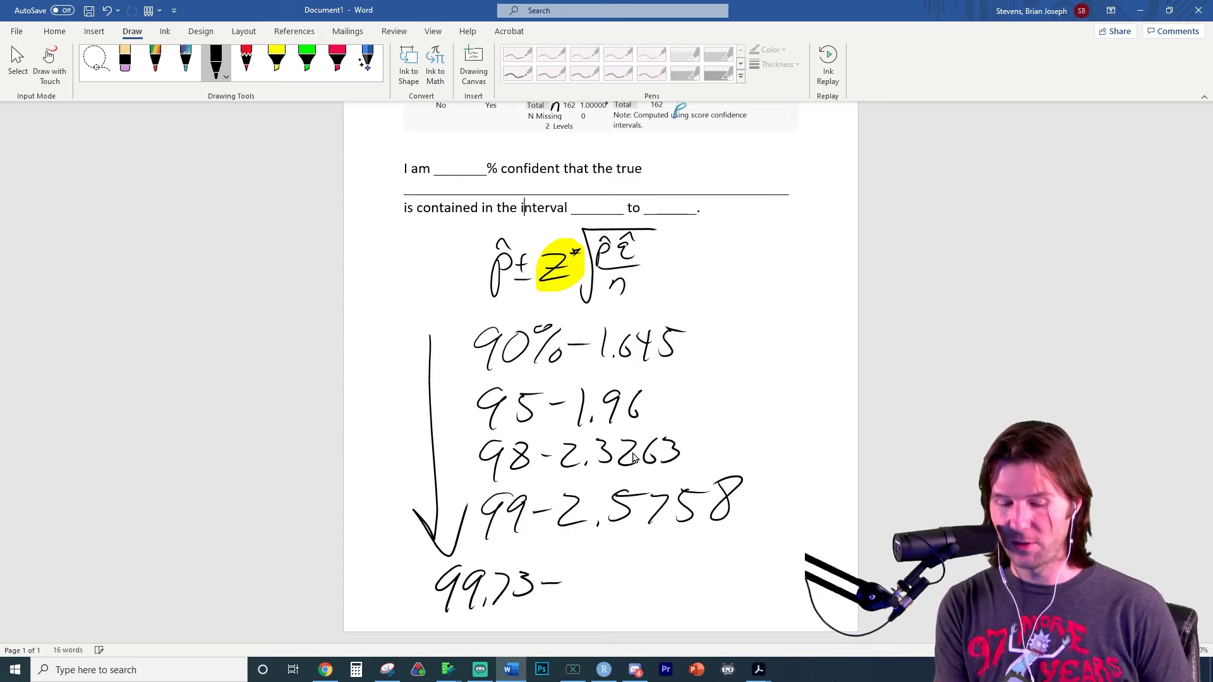
mouse_move(583, 562)
left_mouse_down()
mouse_move(606, 583)
mouse_move(578, 597)
mouse_move(613, 595)
mouse_move(634, 568)
mouse_move(661, 567)
left_mouse_up()
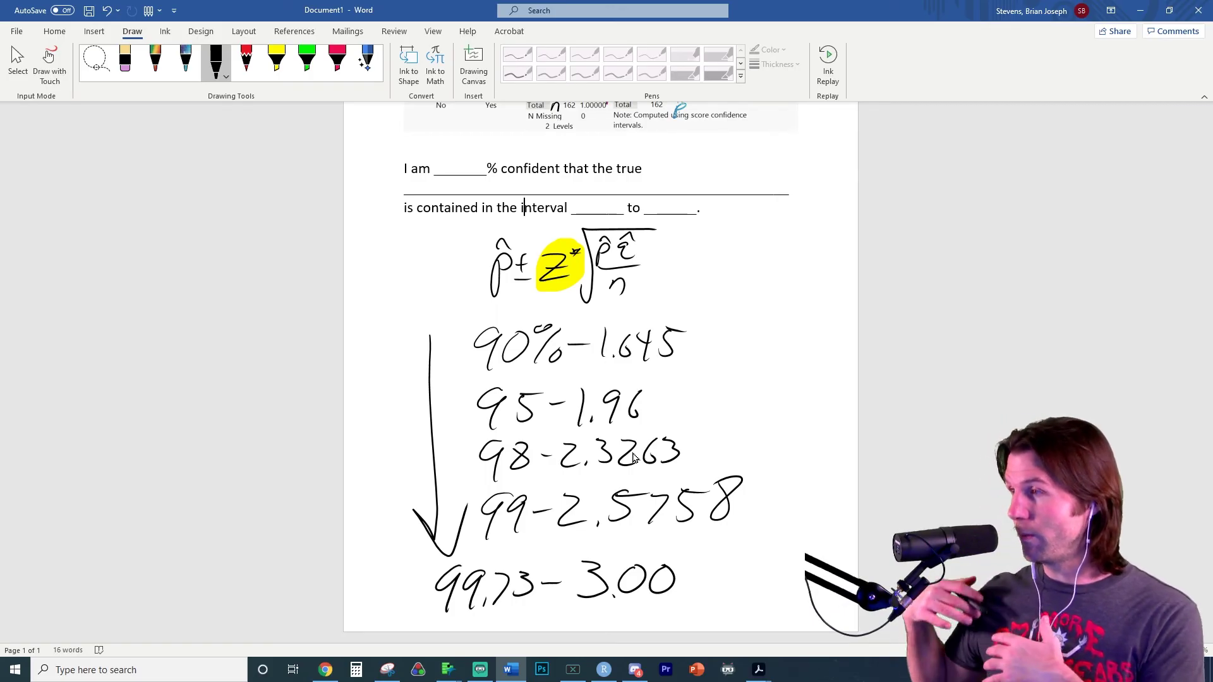
Highlight q̂ under the square root yellow and write q̂ = 1 − p̂ beside a divider line.
left_click(278, 61)
mouse_move(625, 232)
left_mouse_down()
mouse_move(626, 260)
mouse_move(634, 235)
left_mouse_up()
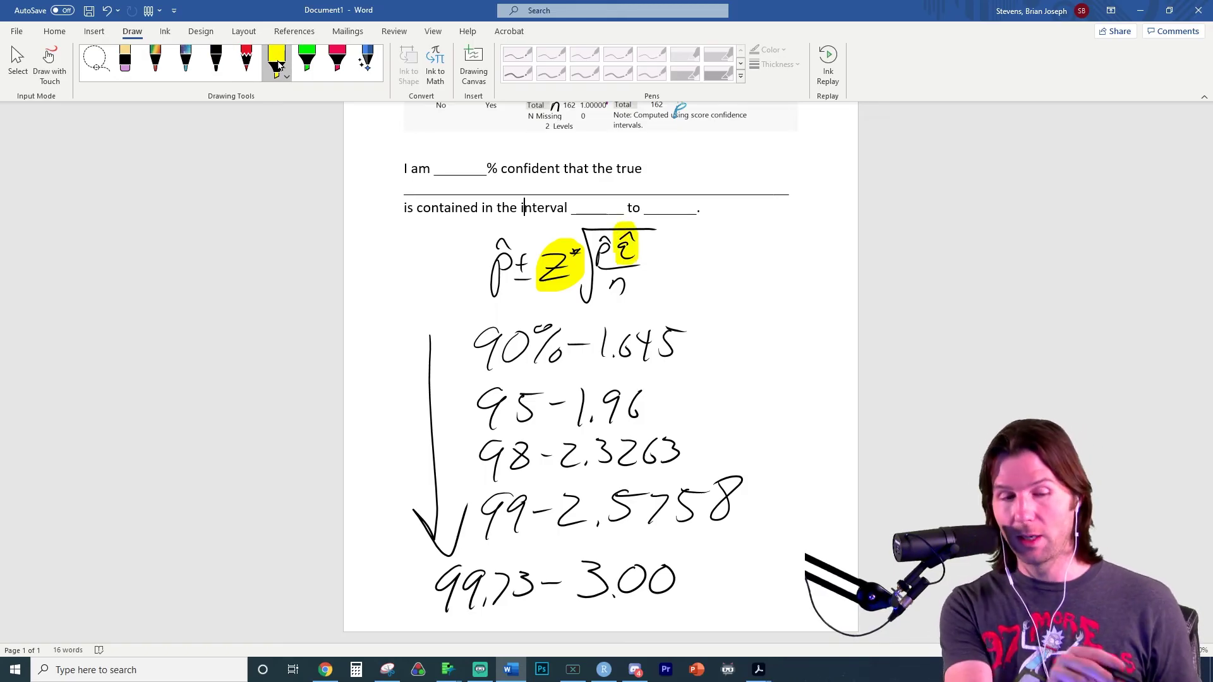
left_click(216, 61)
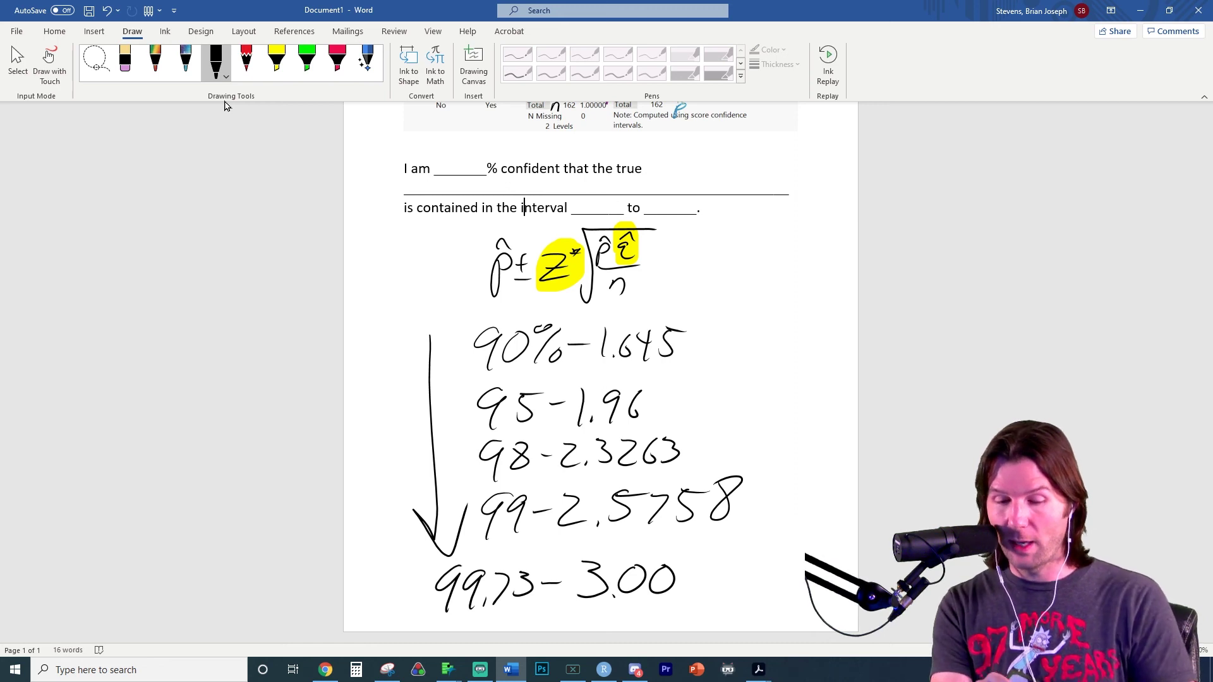
left_click_drag(697, 202, 693, 297)
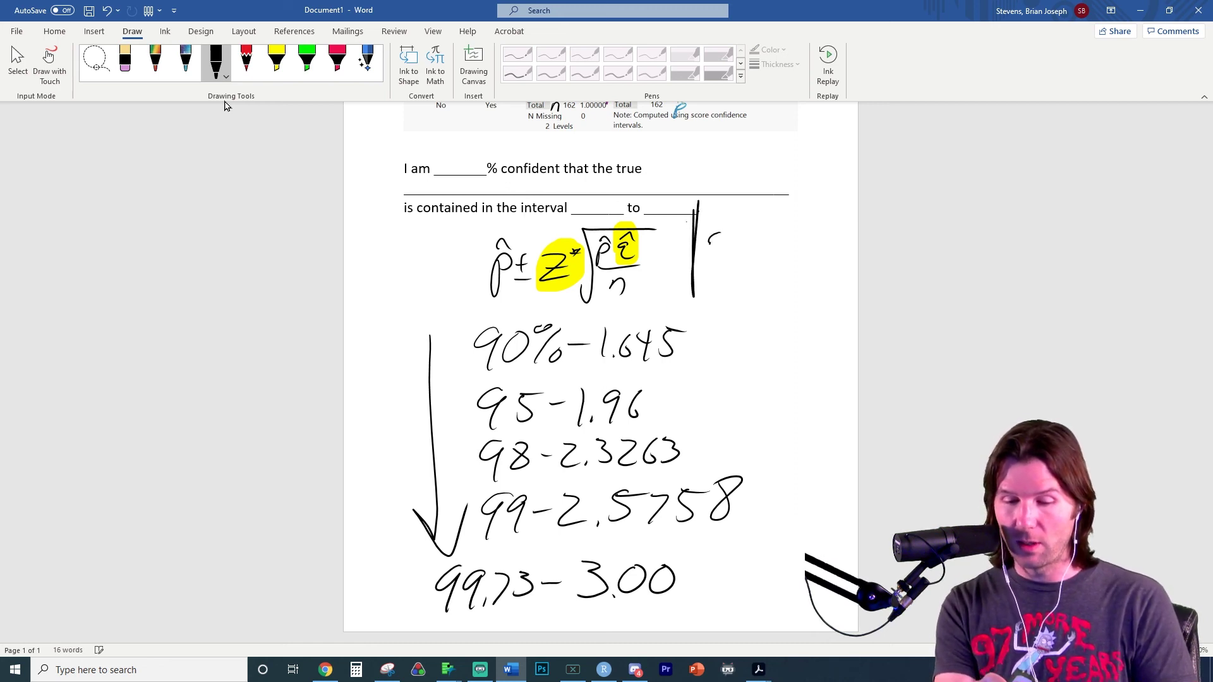
mouse_move(719, 235)
left_mouse_down()
mouse_move(714, 266)
mouse_move(724, 225)
mouse_move(749, 230)
mouse_move(755, 255)
mouse_move(784, 238)
mouse_move(800, 260)
mouse_move(815, 218)
left_mouse_up()
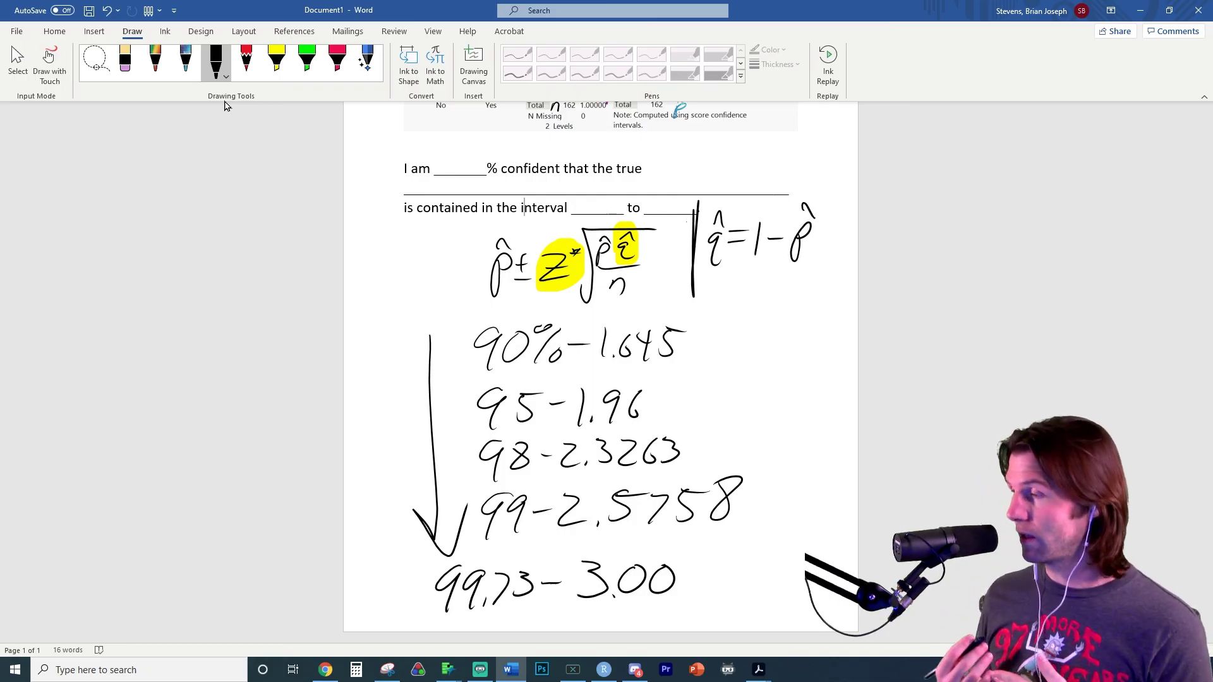